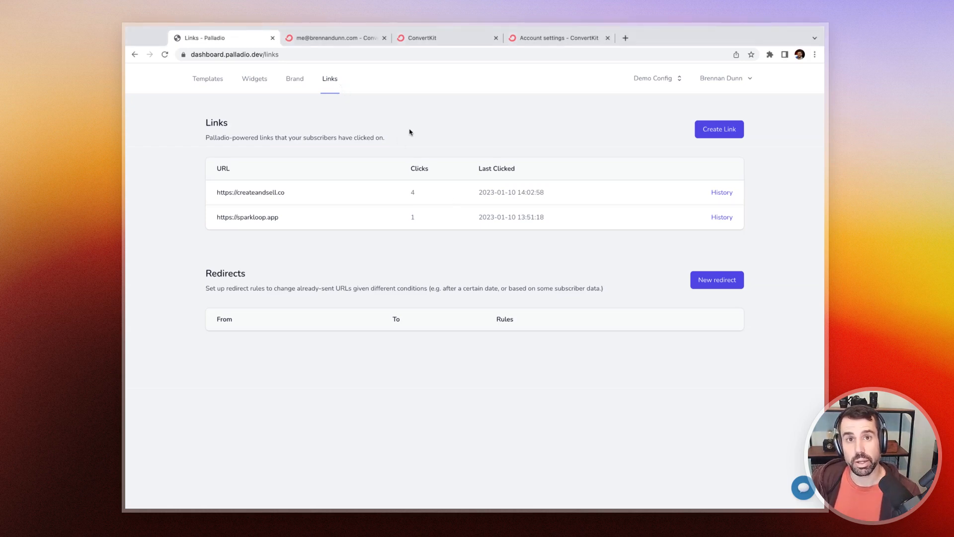
left_click(329, 85)
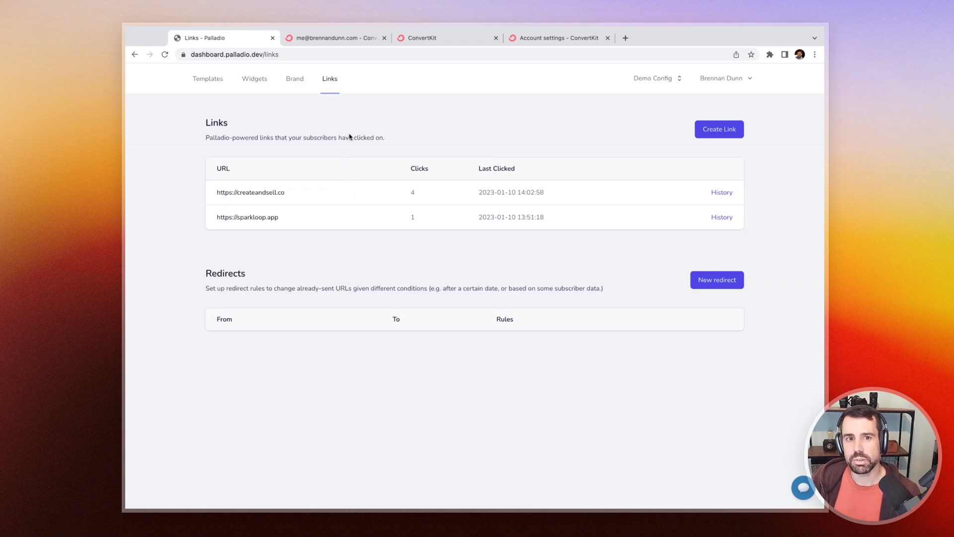
left_click(716, 129)
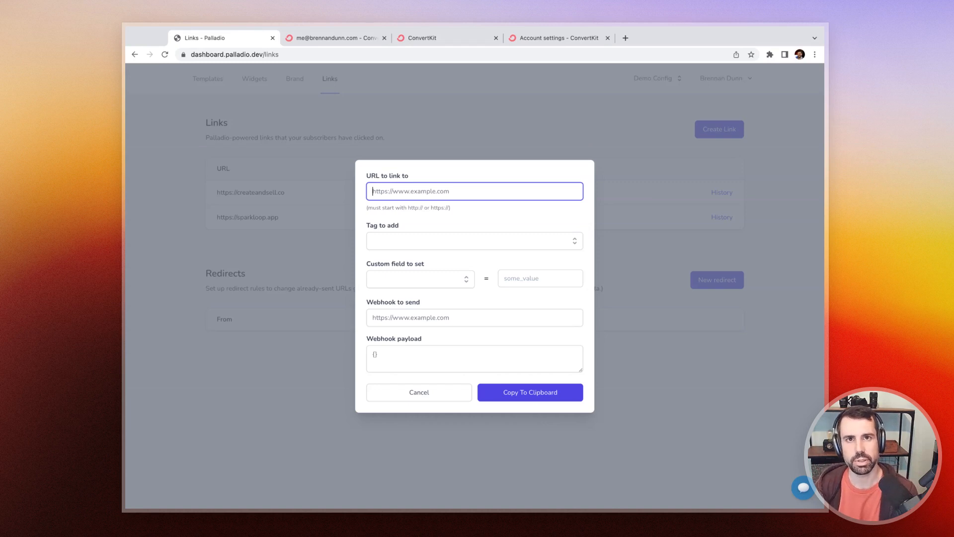
type("h")
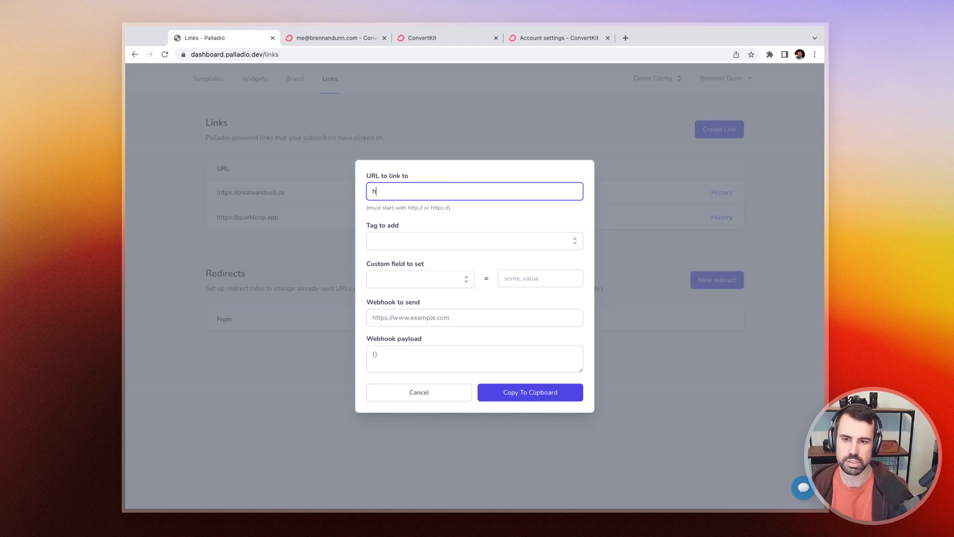
type("ttps://createandsell.co")
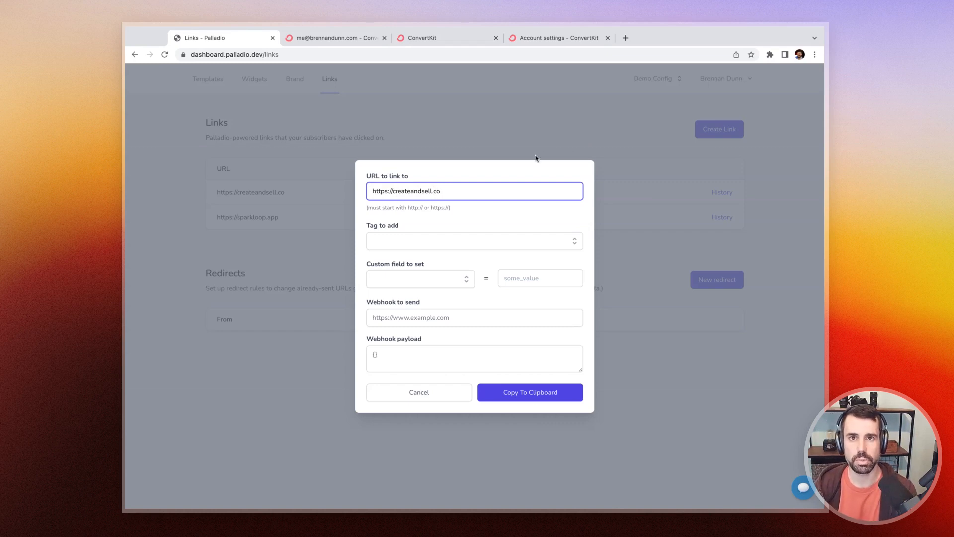
left_click(480, 226)
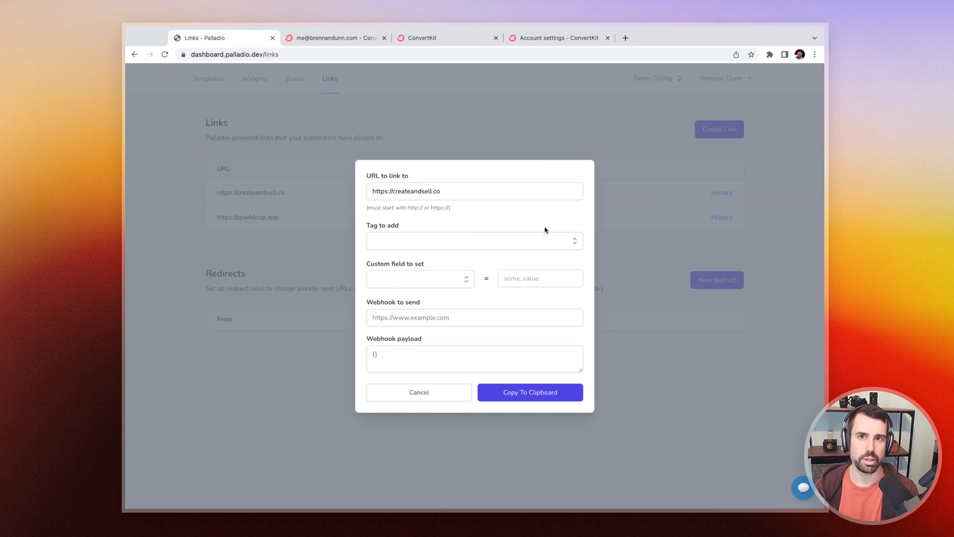
Step: Choose links_clicked as the custom field to set when the link is clicked
left_click(462, 279)
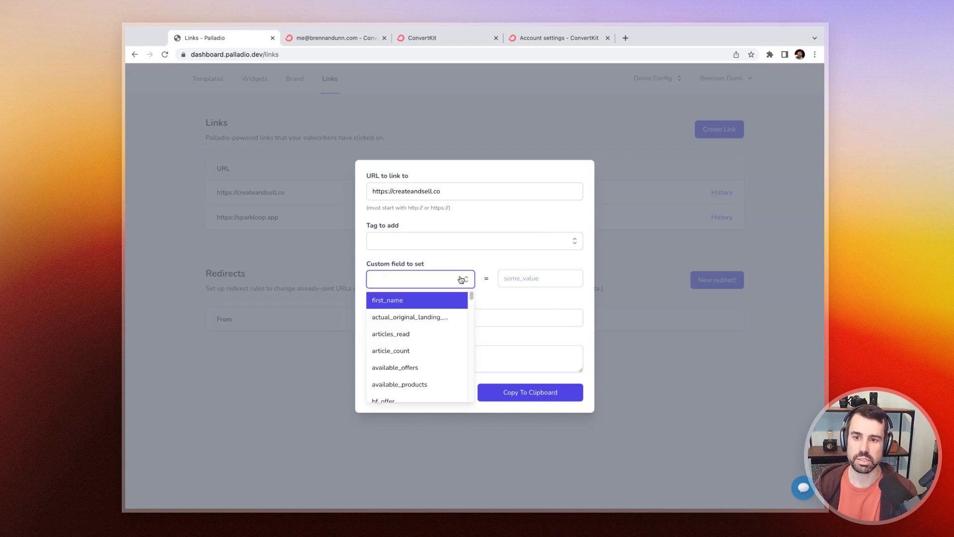
left_click(465, 264)
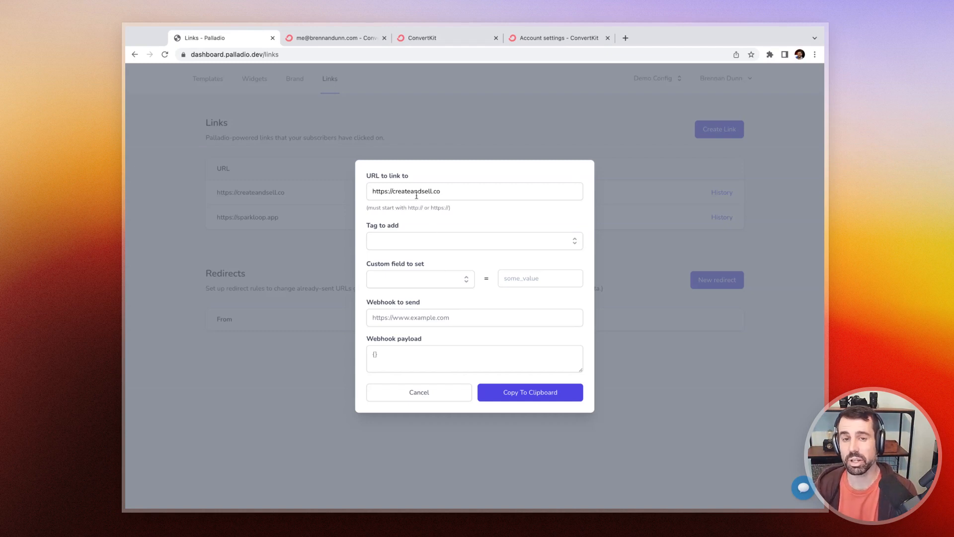
left_click(462, 279)
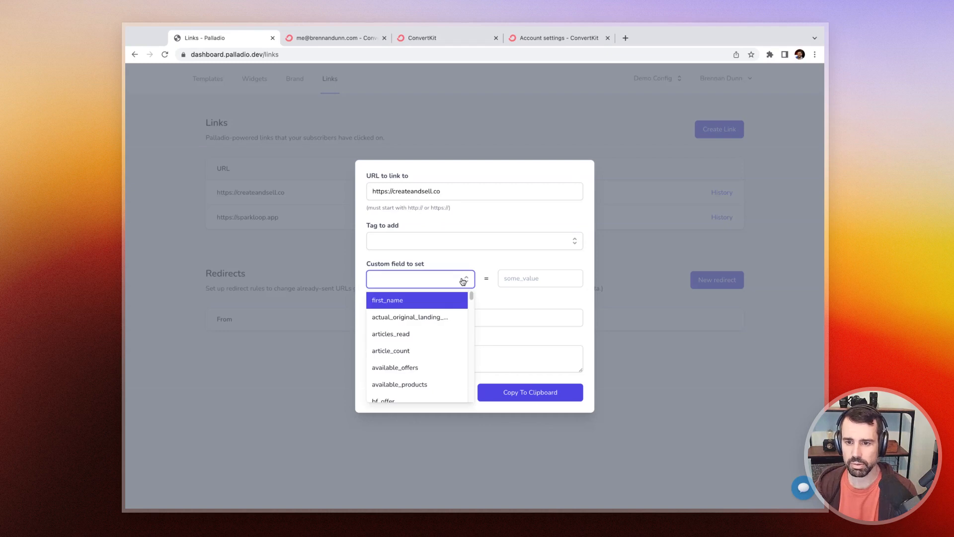
type("link")
left_click(461, 298)
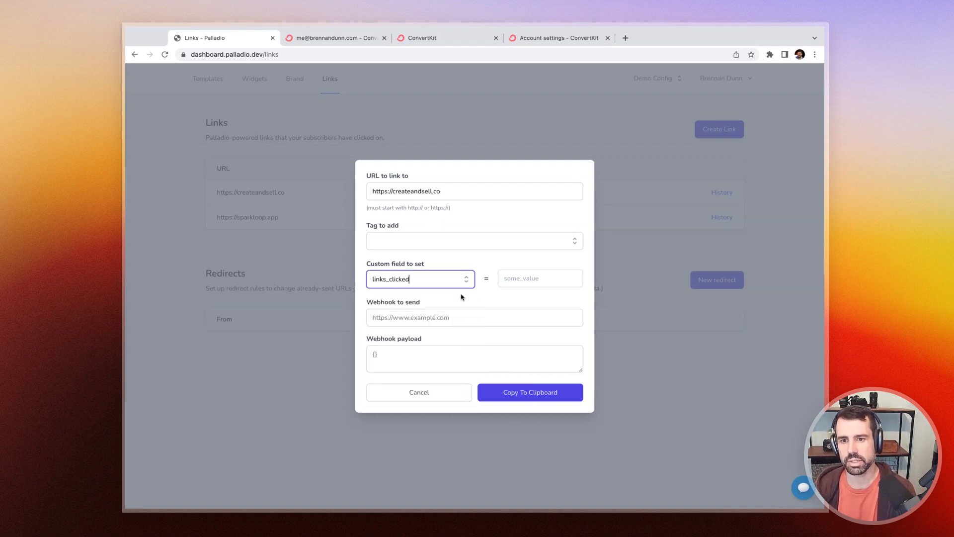
Step: Set the custom field value to {{ subscriber.links_clicked | plus: 1 }} and copy the generated link
left_click(527, 283)
type("{{ s")
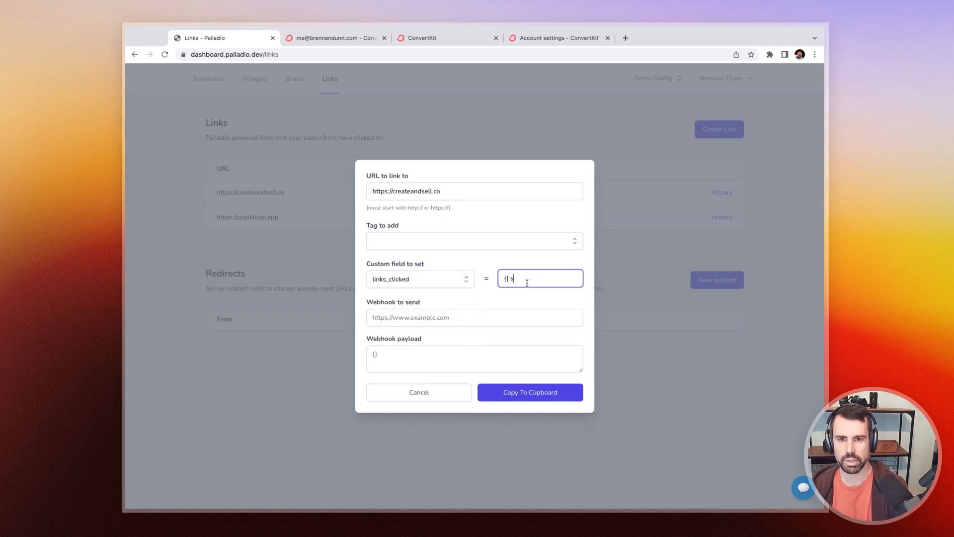
type("ubscriber.links_clicked ")
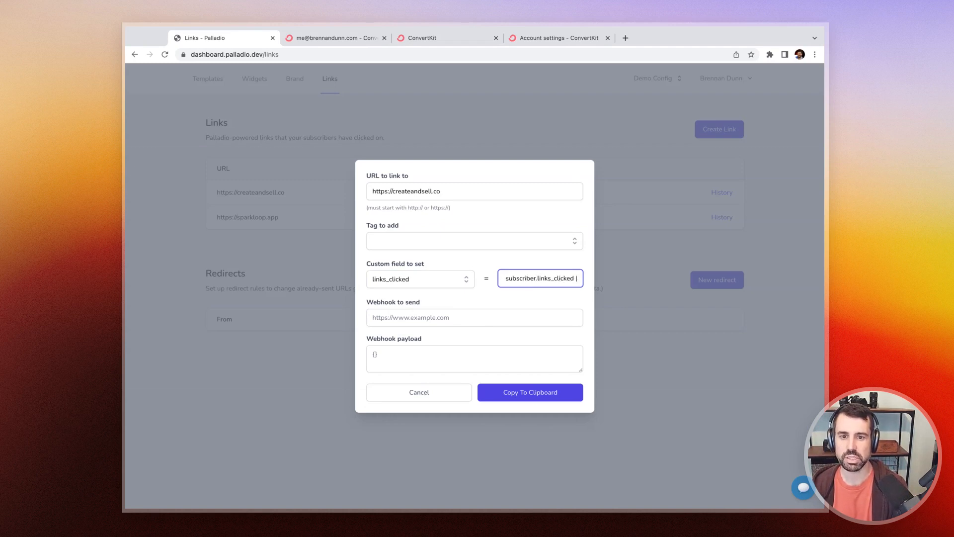
type("| plus: 1 }}")
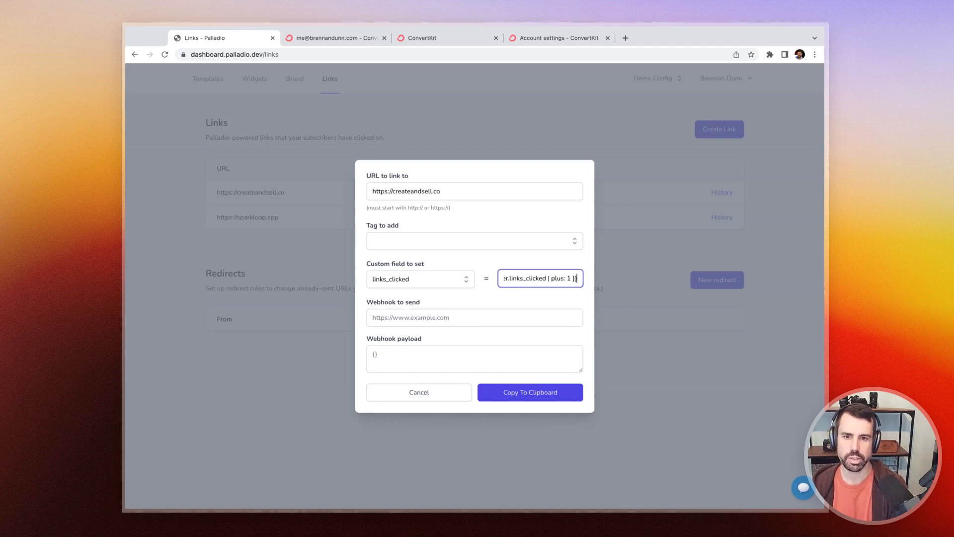
key("super+Left")
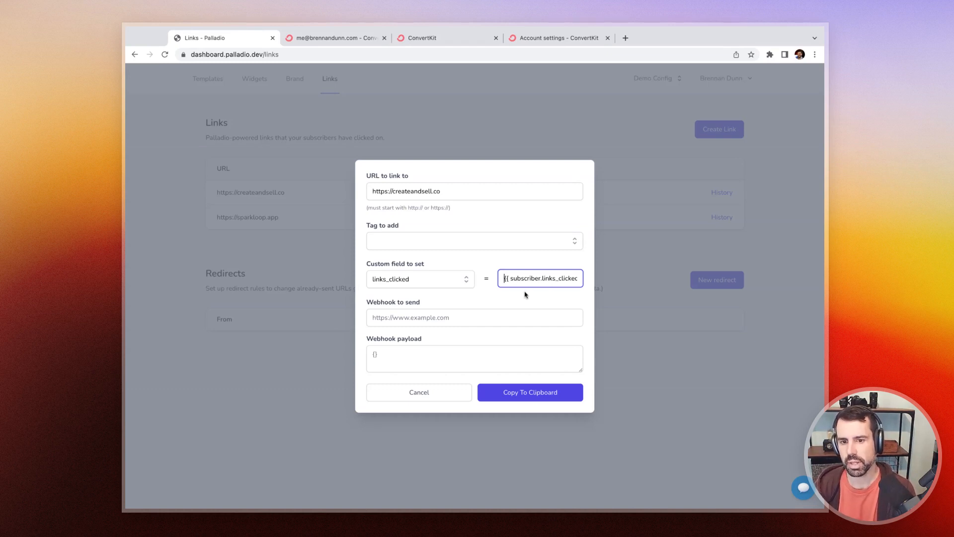
left_click(546, 386)
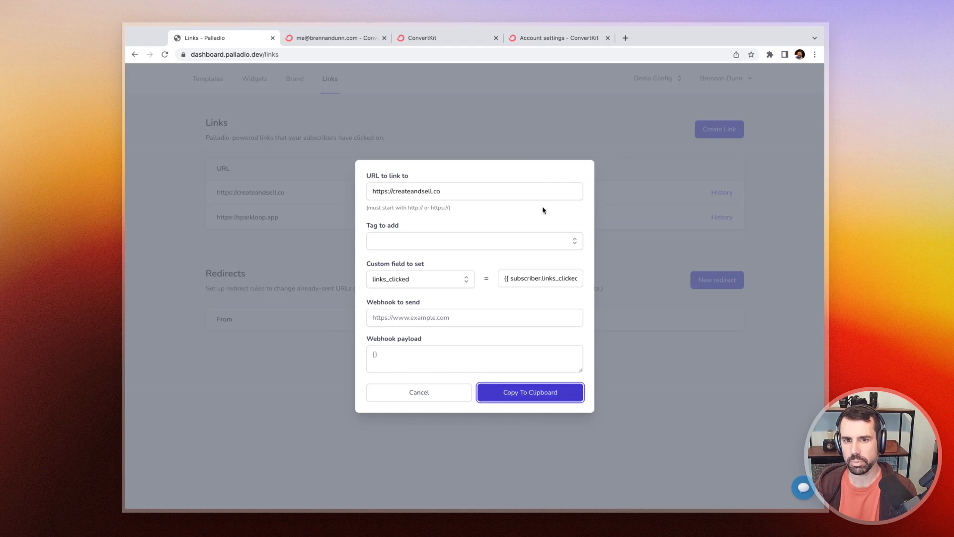
Step: Paste the copied link into a new browser tab's address bar to inspect the generated URL
key("ctrl+t")
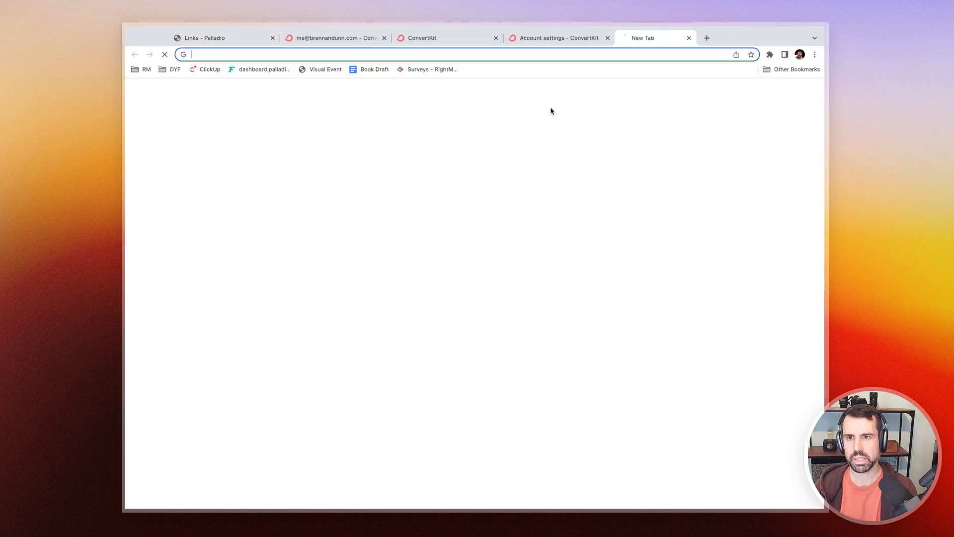
key("ctrl+v")
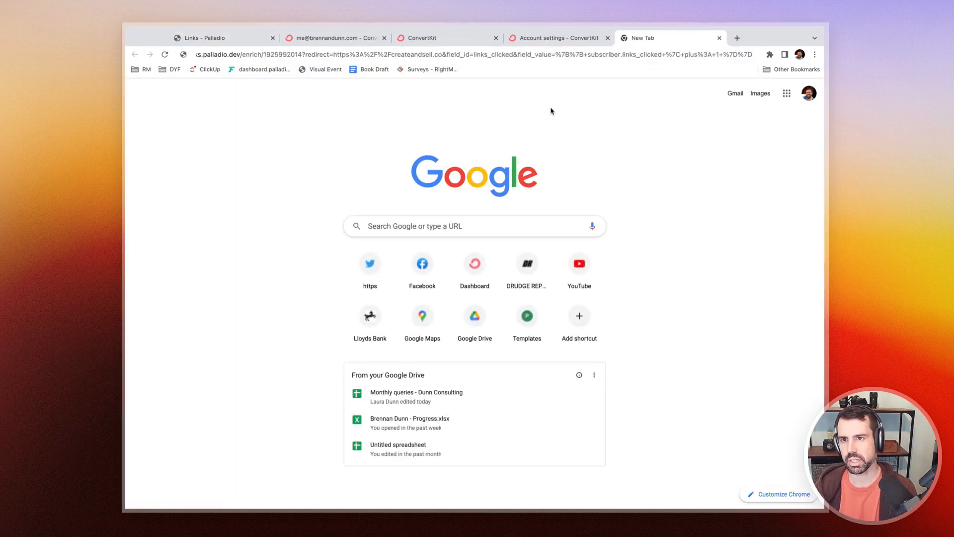
key("super+Left")
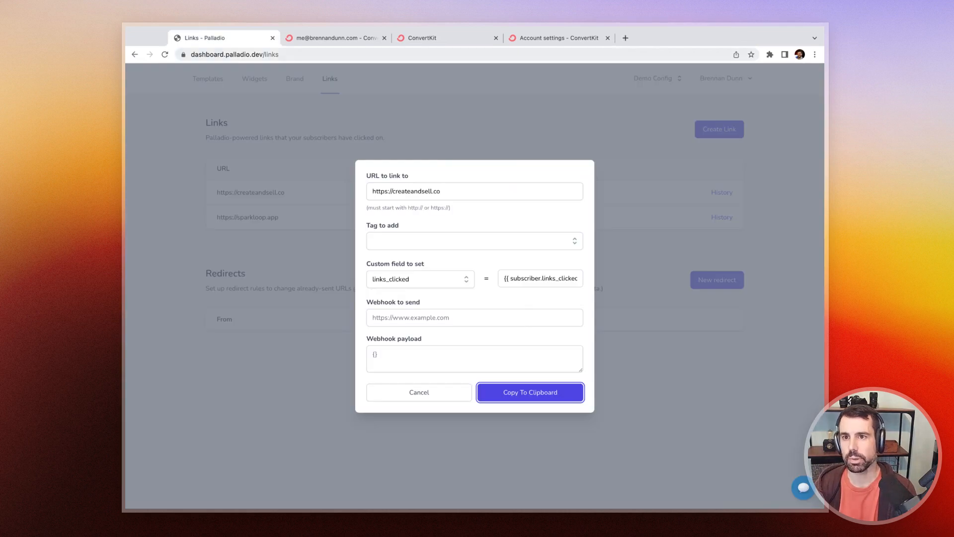
Step: Replace the ConvertKit broadcast body text with "Hey check out Create & Sell"
left_click(405, 41)
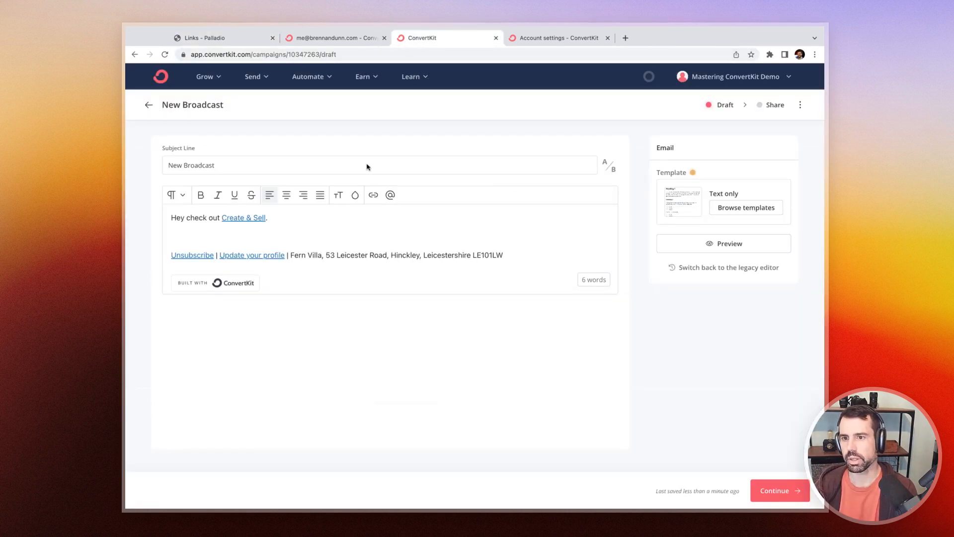
key("super+a")
key("BackSpace")
type("Hey check out Cr")
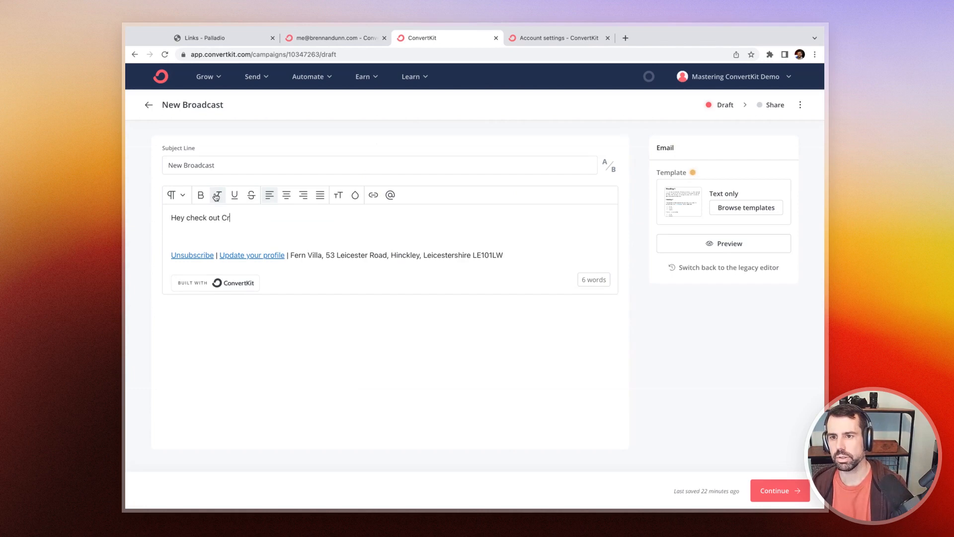
type("eate & Sell")
Step: Link the words "Create & Sell" to the copied Palladio link
key("alt+shift+Left")
key("alt+shift+Left")
key("alt+shift+Left")
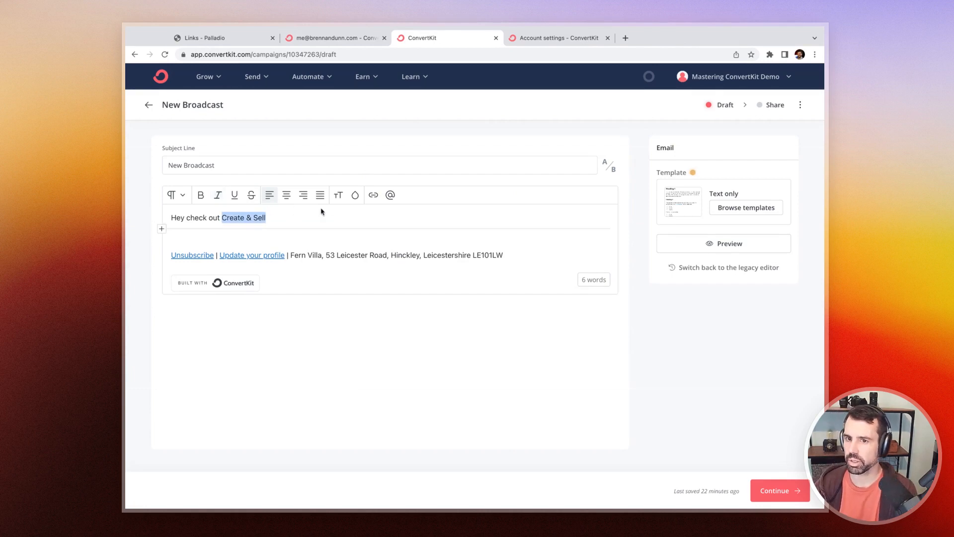
left_click(373, 195)
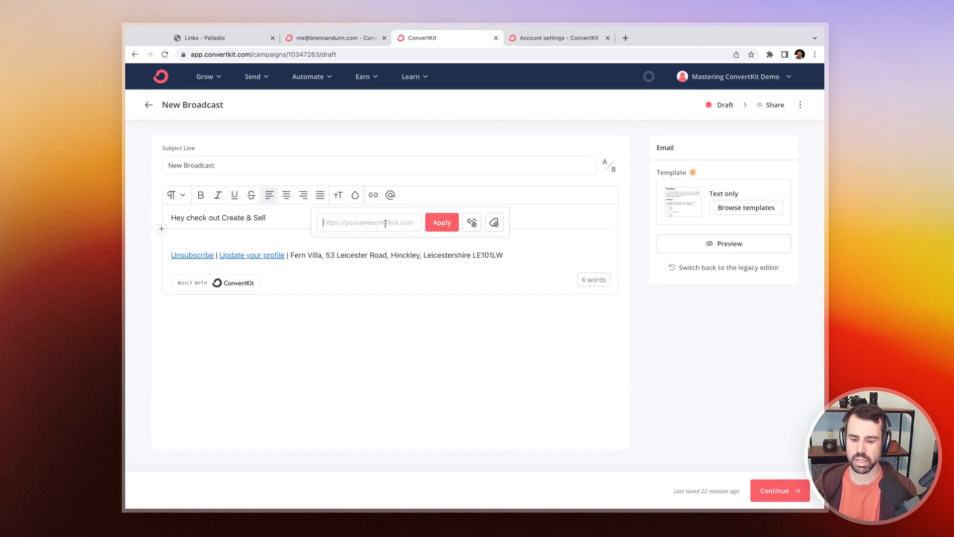
type("https://cre")
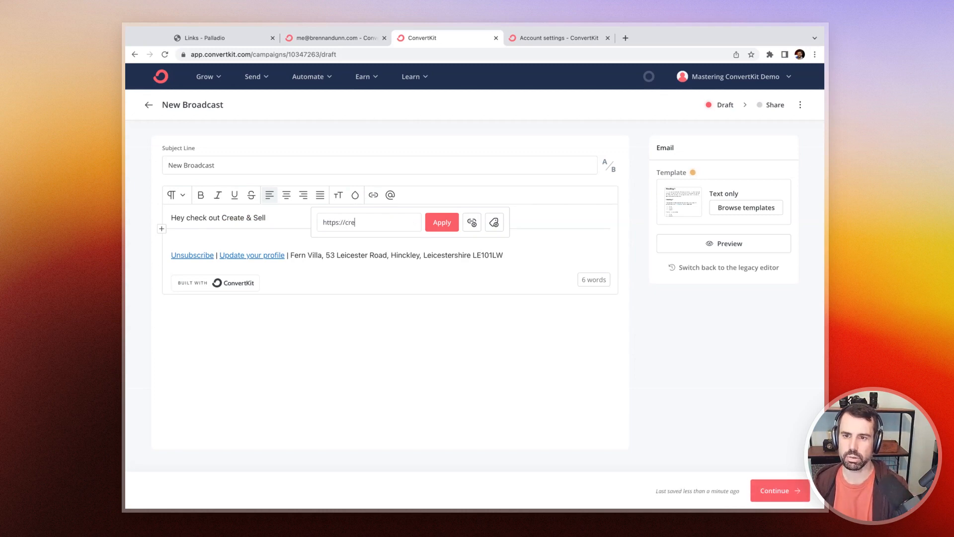
key("super+BackSpace")
key("super+v")
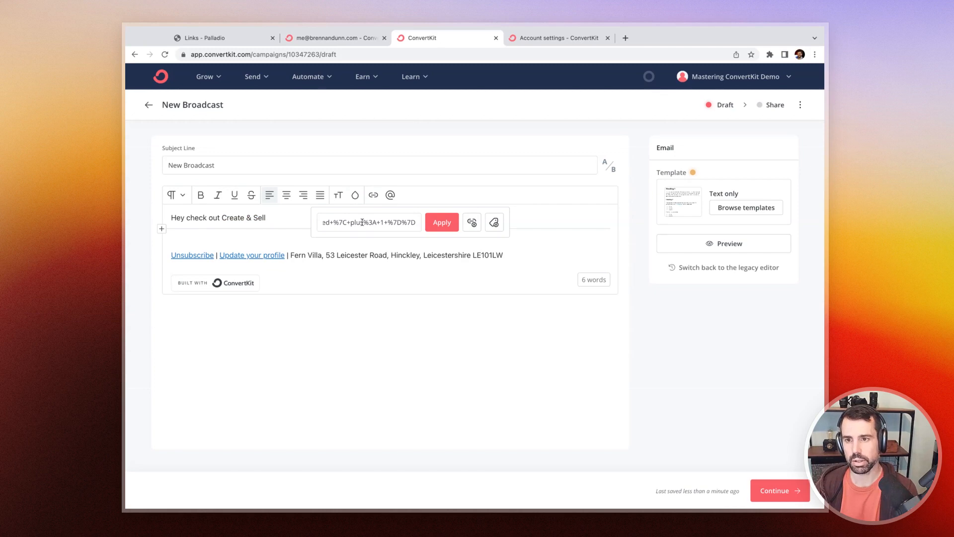
key("Return")
left_click(426, 235)
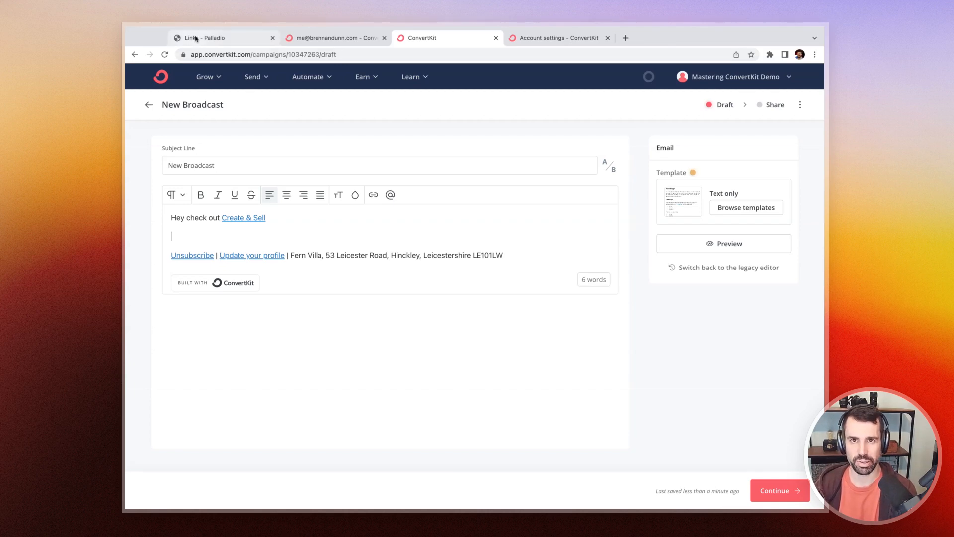
Step: Examine the Advanced Tracking option that adds the ck_subscriber_id parameter in ConvertKit's advanced account settings
left_click(530, 42)
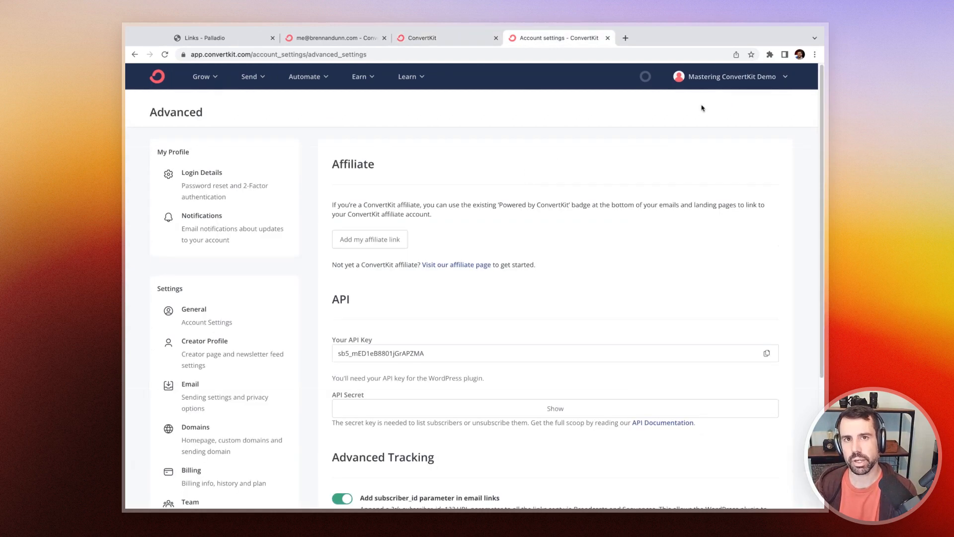
scroll(659, 132, "down", 5)
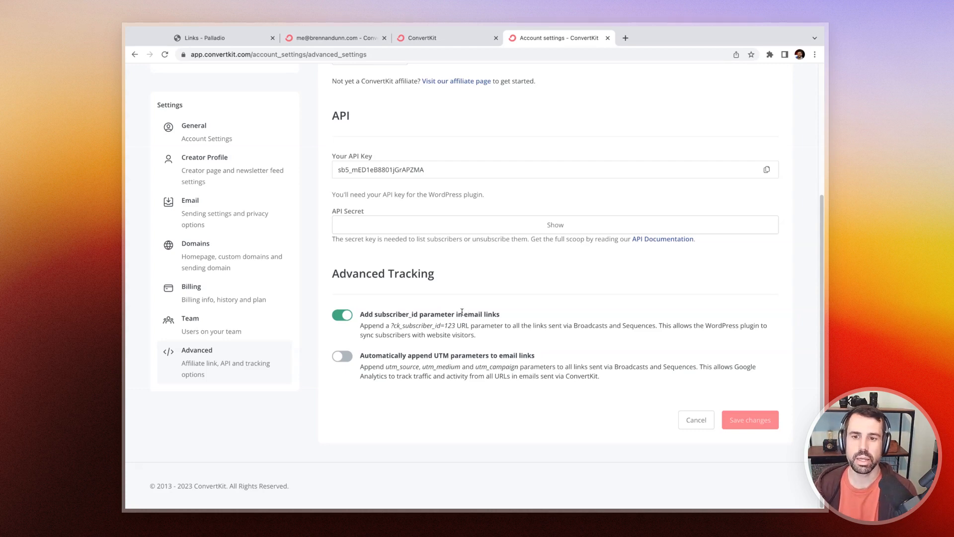
left_click_drag(392, 326, 461, 325)
key("shift+Left")
key("shift+Left")
key("shift+Left")
key("shift+Left")
key("shift+Left")
key("shift+Left")
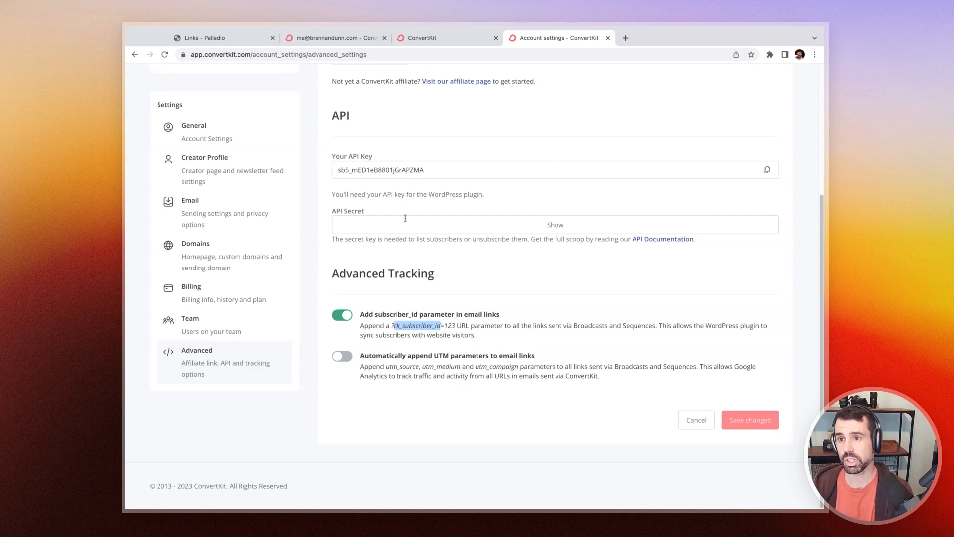
left_click(222, 42)
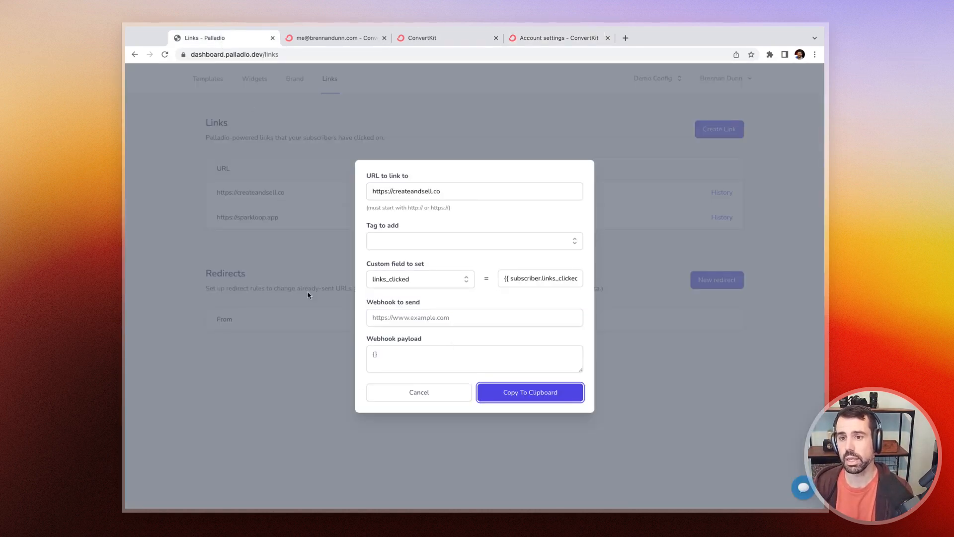
left_click(396, 394)
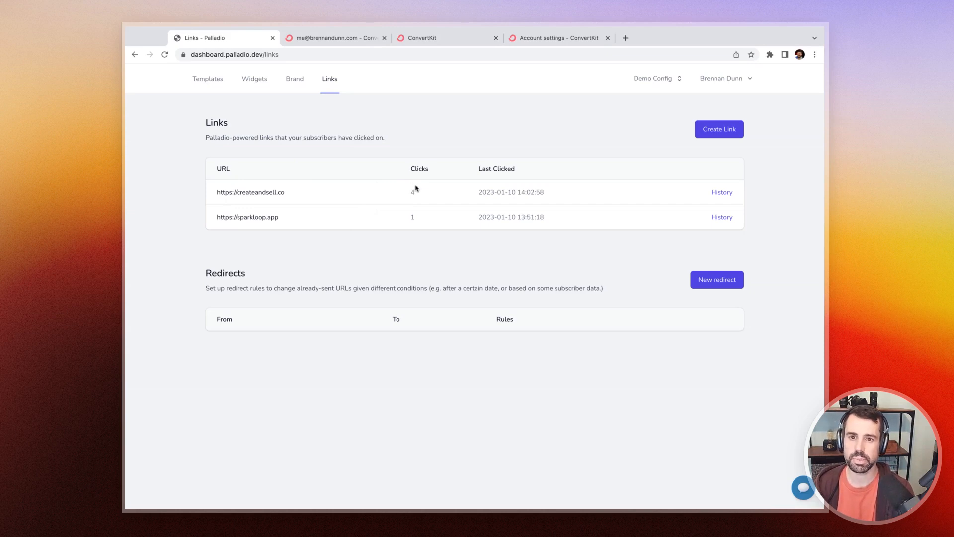
left_click(720, 194)
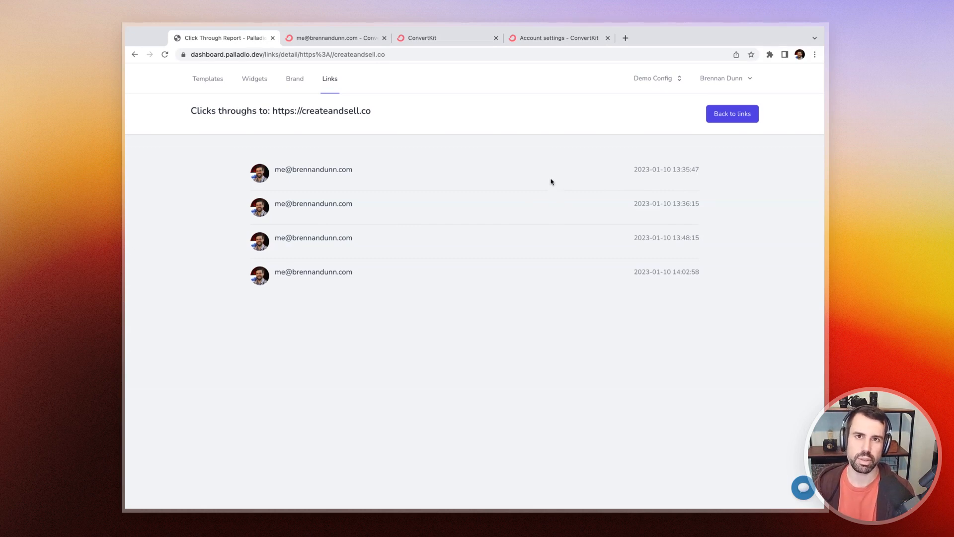
key("super+[")
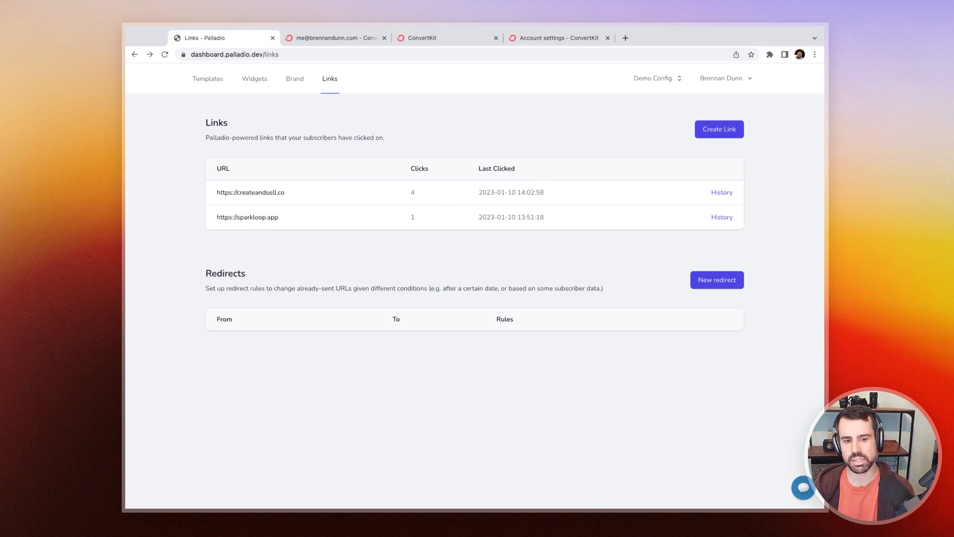
key("super+Tab")
left_click(536, 144)
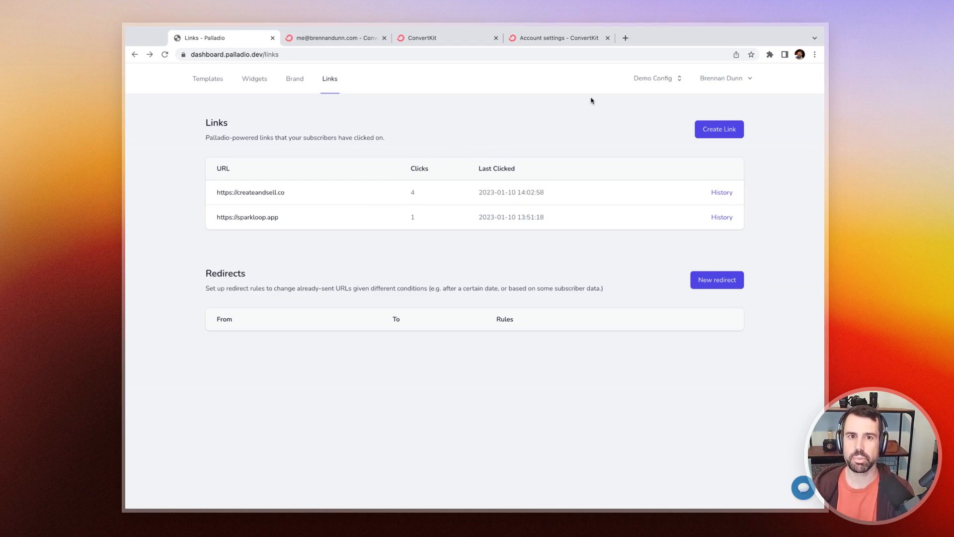
left_click(706, 131)
type("htpts:")
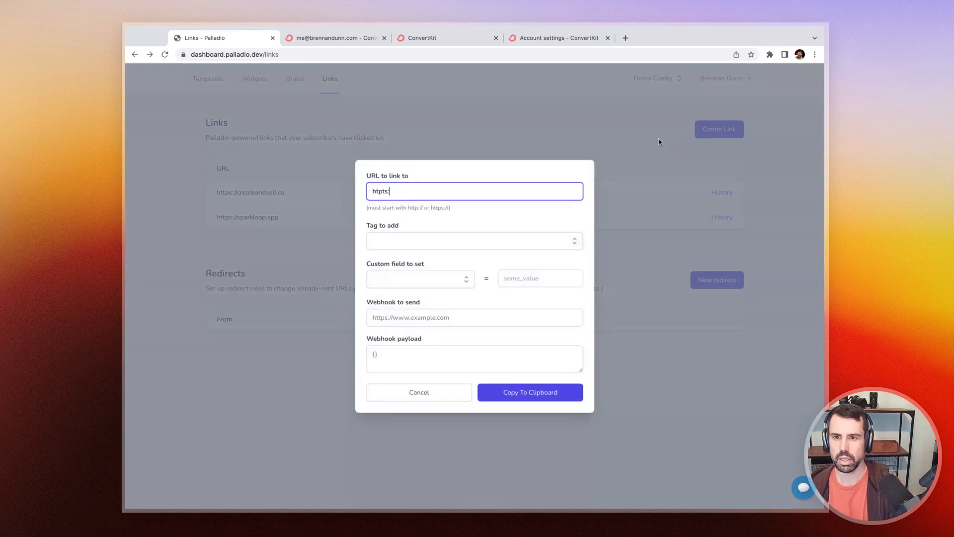
key("super+a")
type("https://spark")
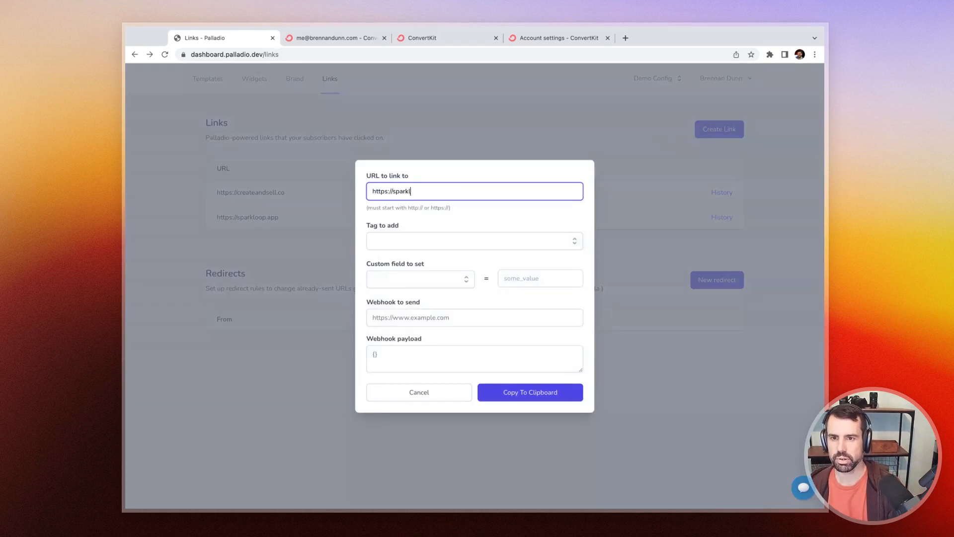
type("loop.app")
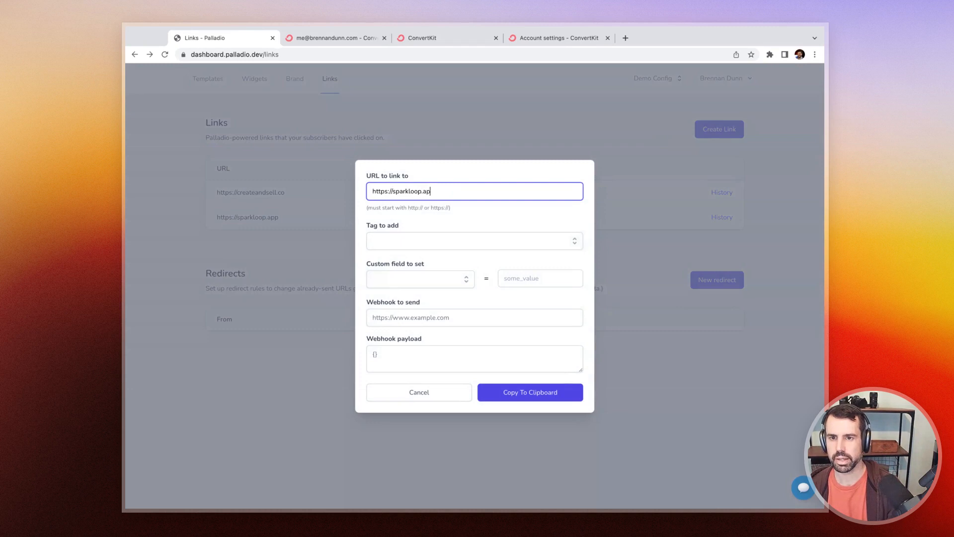
left_click(528, 396)
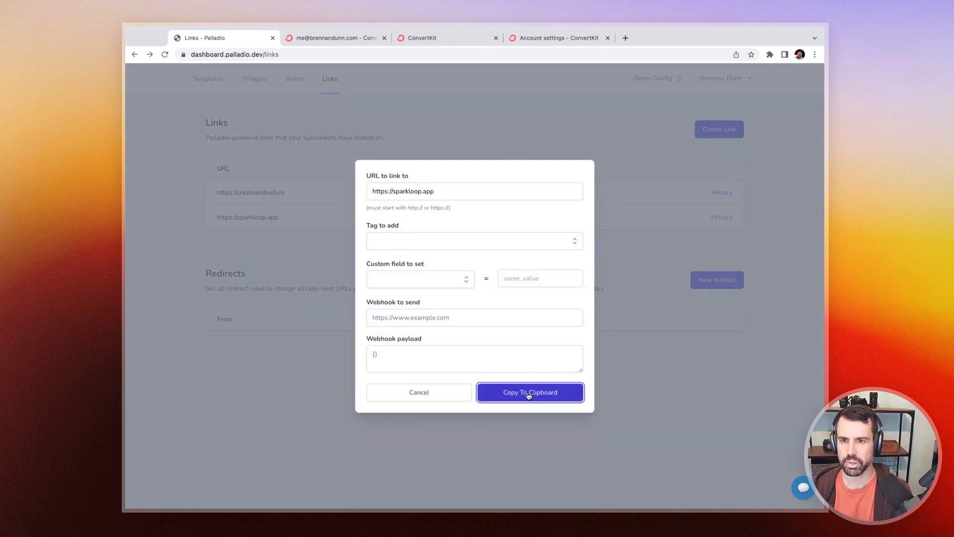
Step: Open the copied Palladio link in a new tab to test it, then return to the Palladio links page
key("super+Tab")
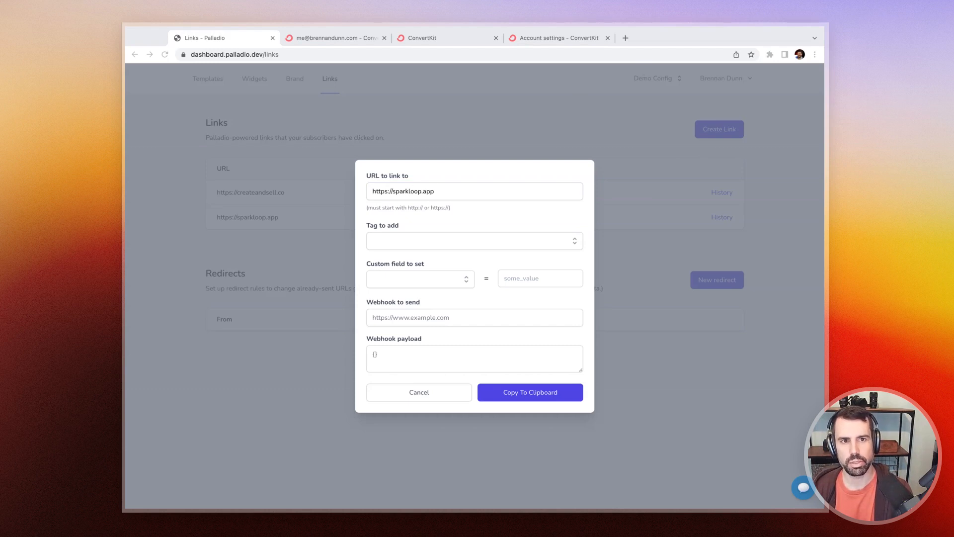
key("super+Tab")
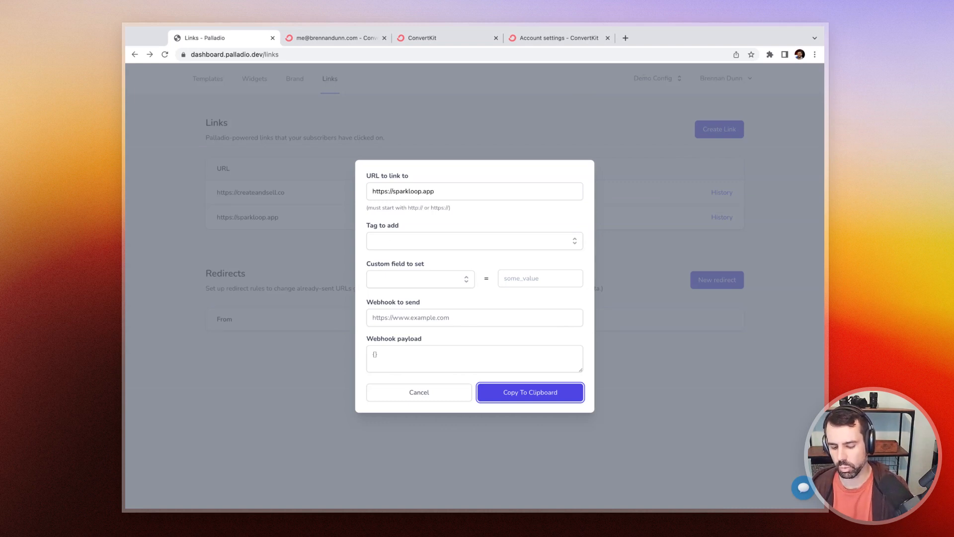
key("ctrl+t")
key("ctrl+v")
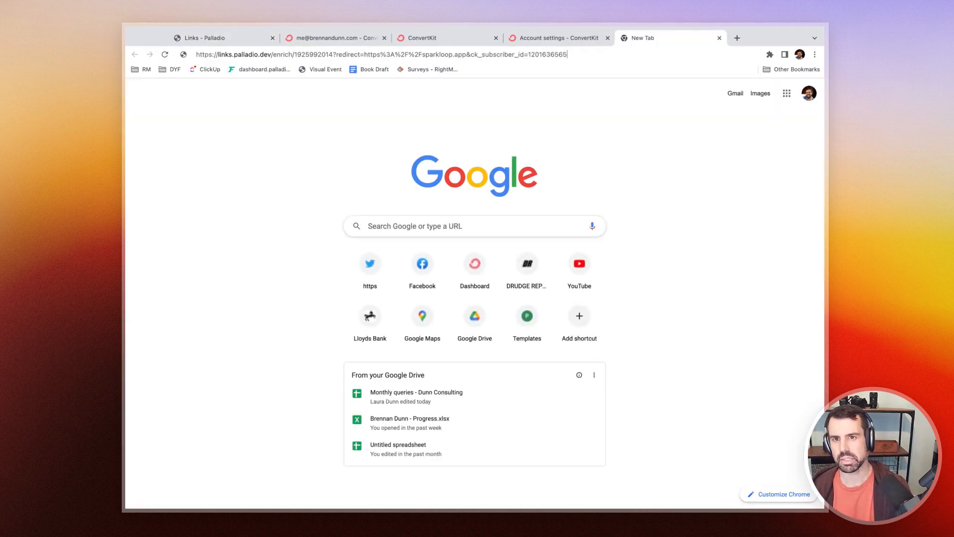
key("Return")
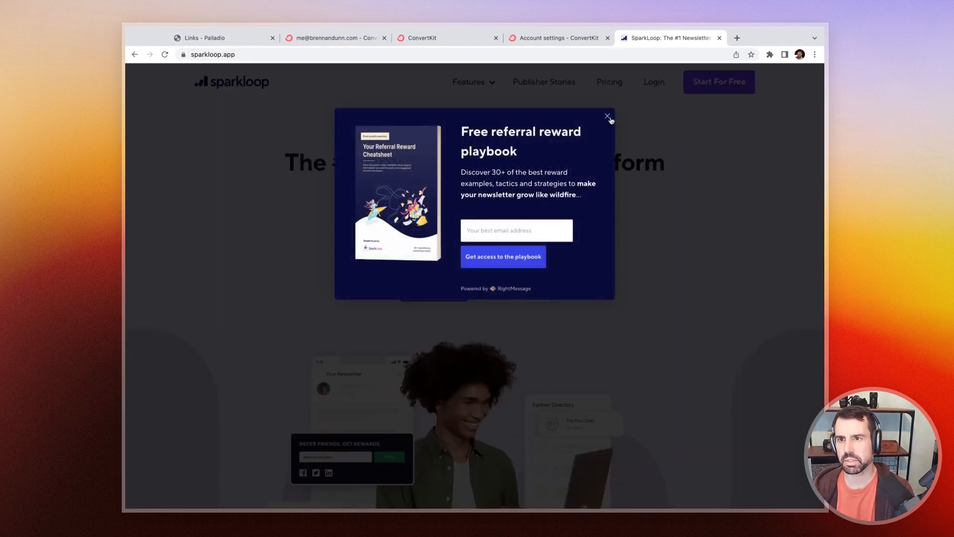
key("super+1")
left_click(447, 135)
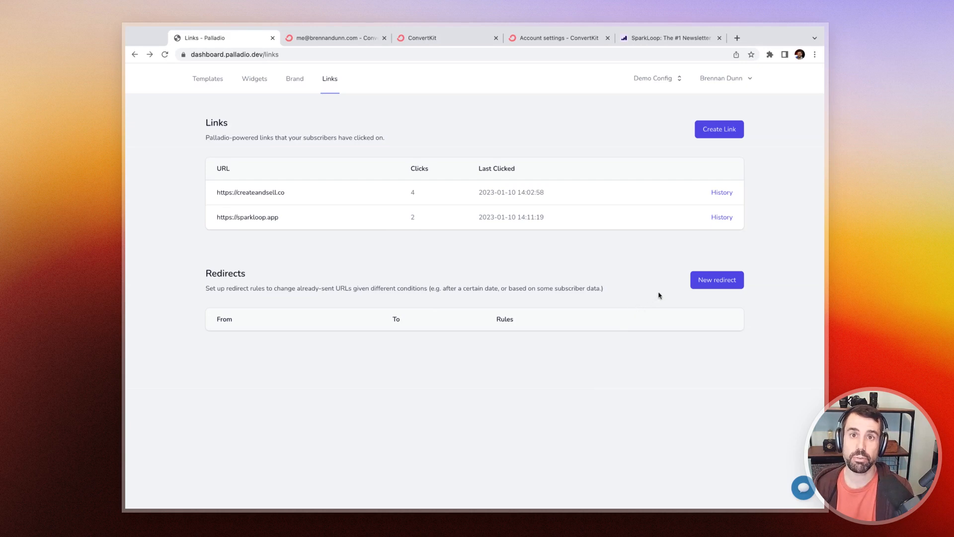
left_click(698, 291)
left_click(464, 223)
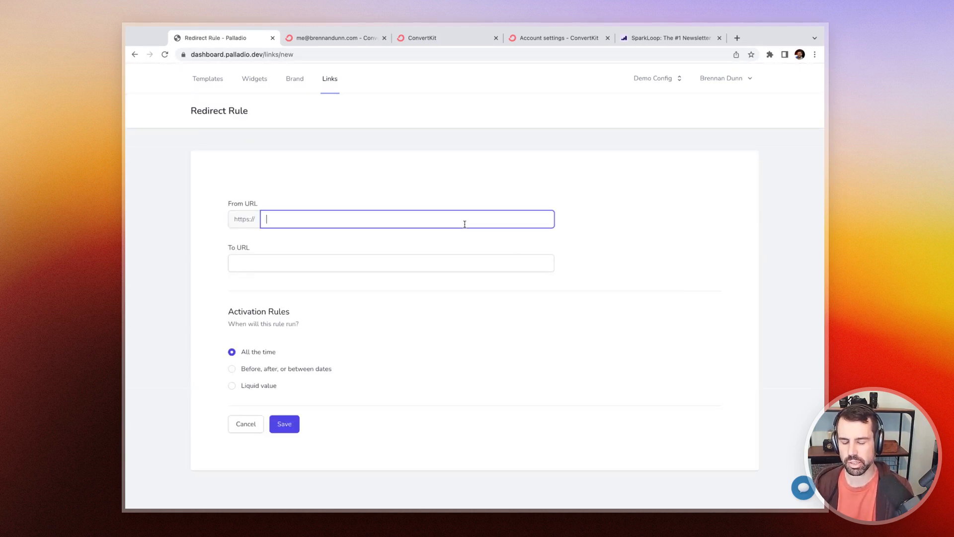
type("sparkloop.app")
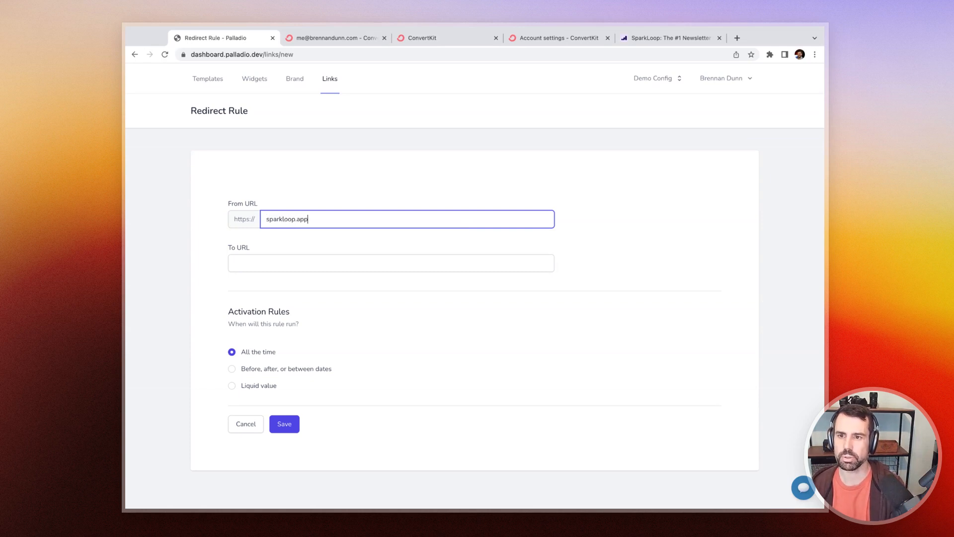
key("Tab")
type("https://")
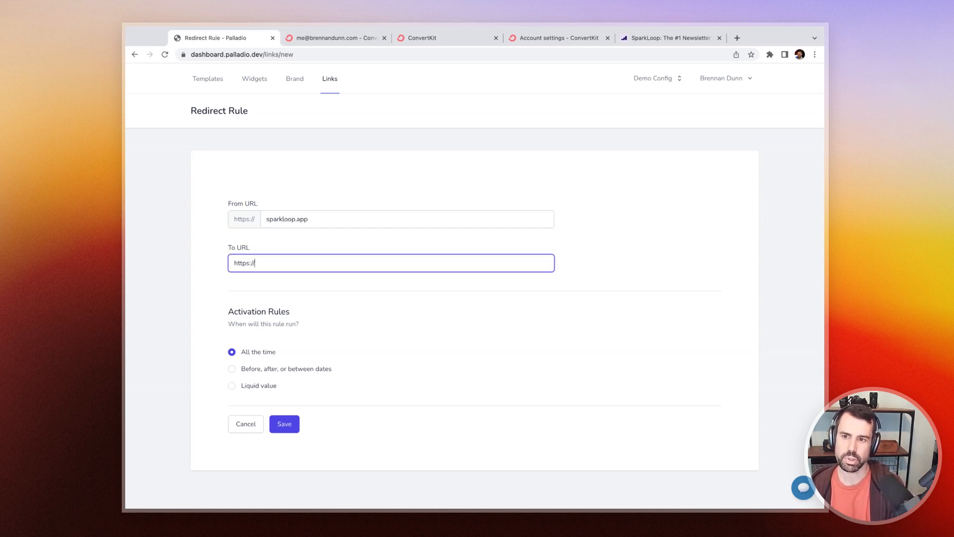
type("sparkloop.app?")
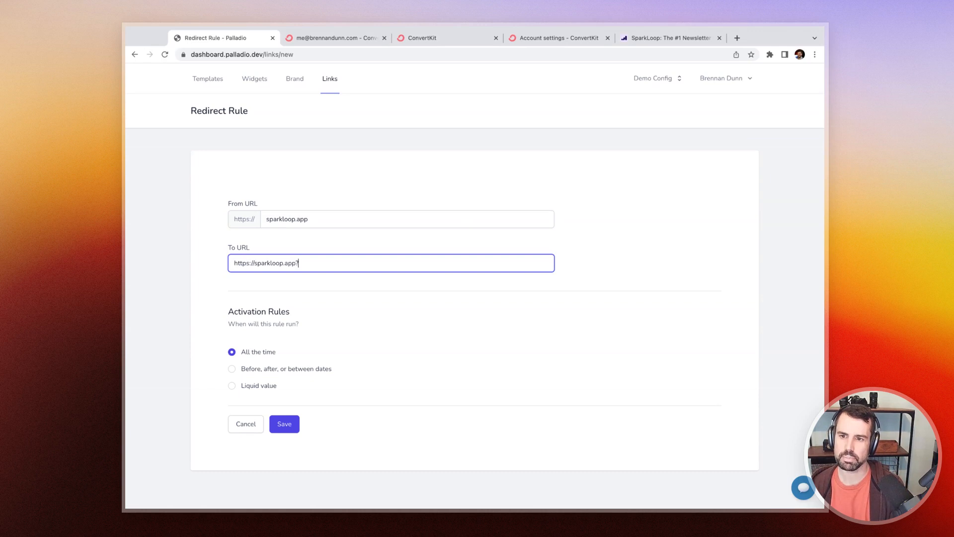
key("BackSpace")
type("/?")
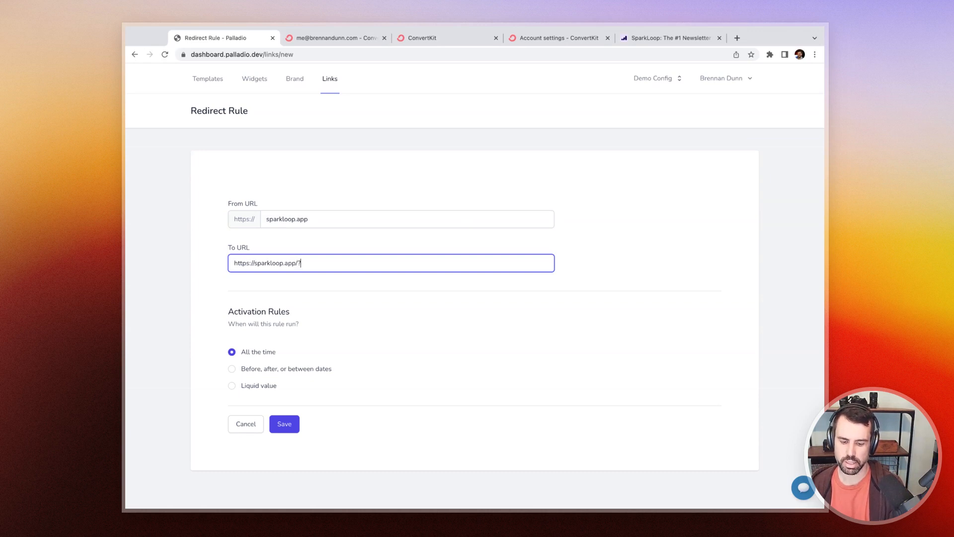
type("affiliate=")
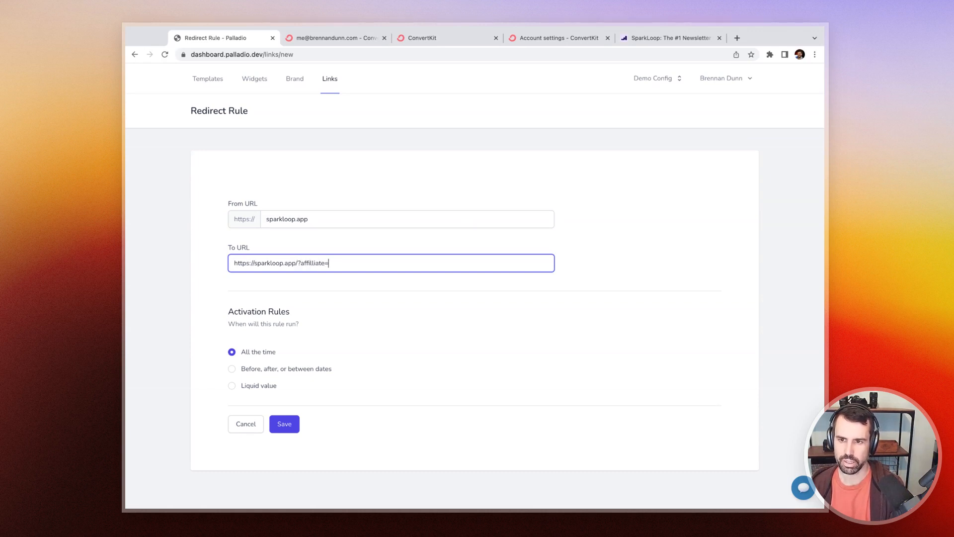
type("brennand")
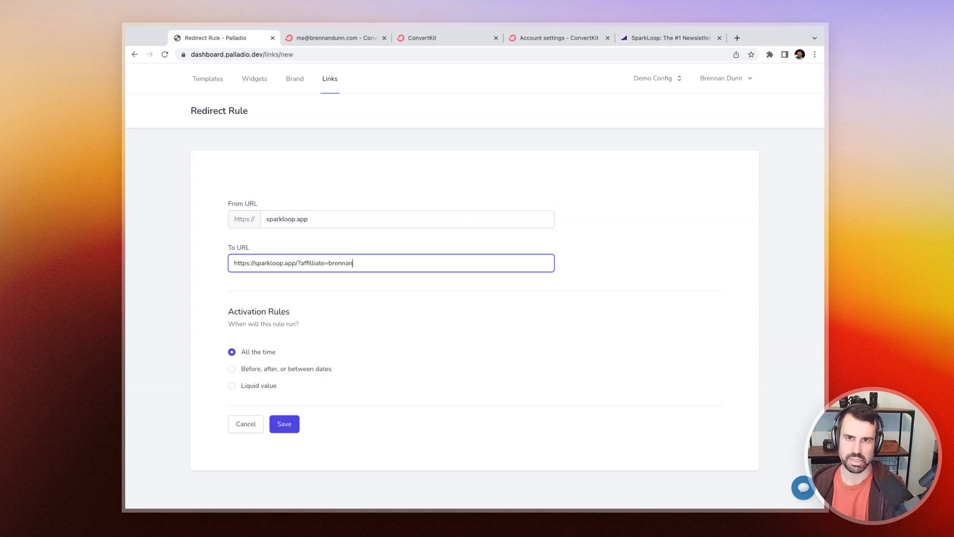
left_click(390, 294)
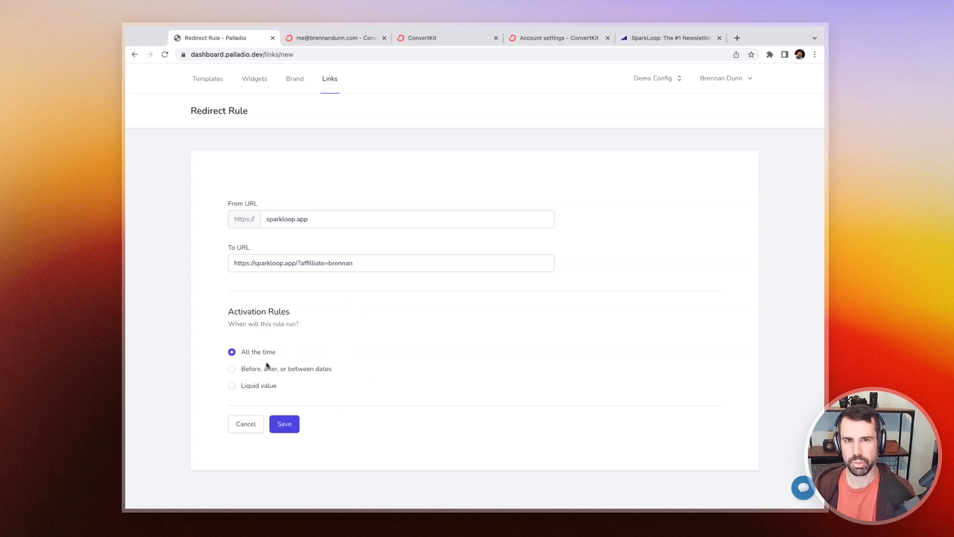
left_click(284, 423)
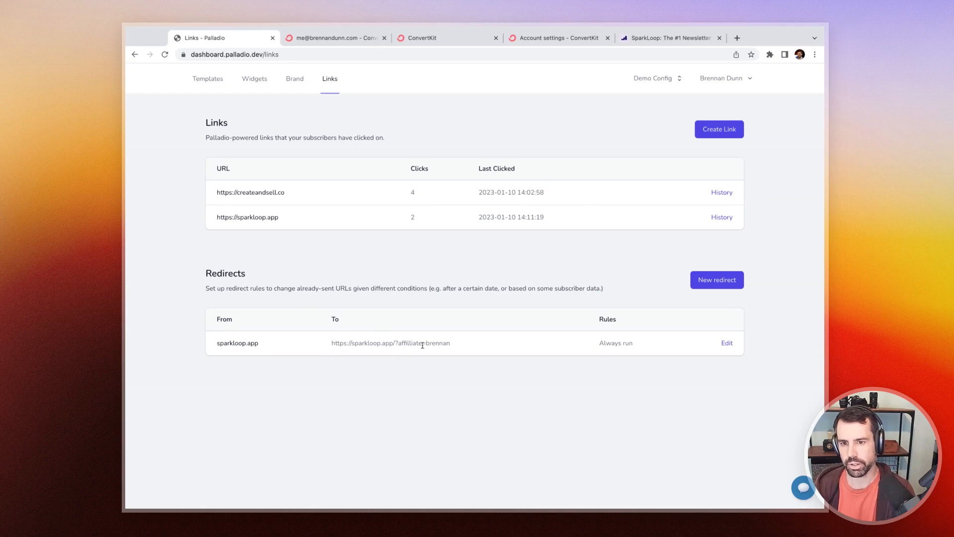
Step: Close the old SparkLoop tab and open the copied Palladio link in a new tab to test the redirect
left_click(637, 39)
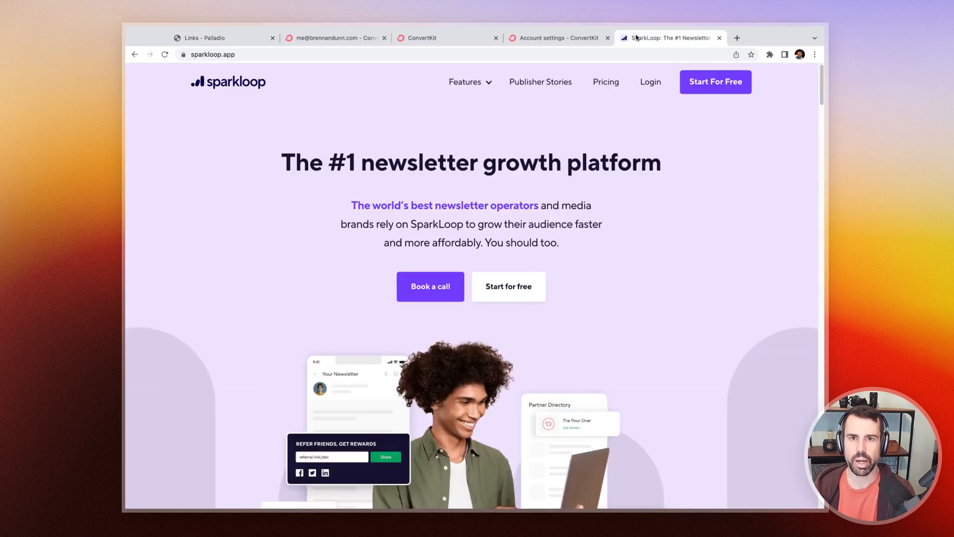
key("ctrl+w")
key("ctrl+t")
key("ctrl+v")
key("Return")
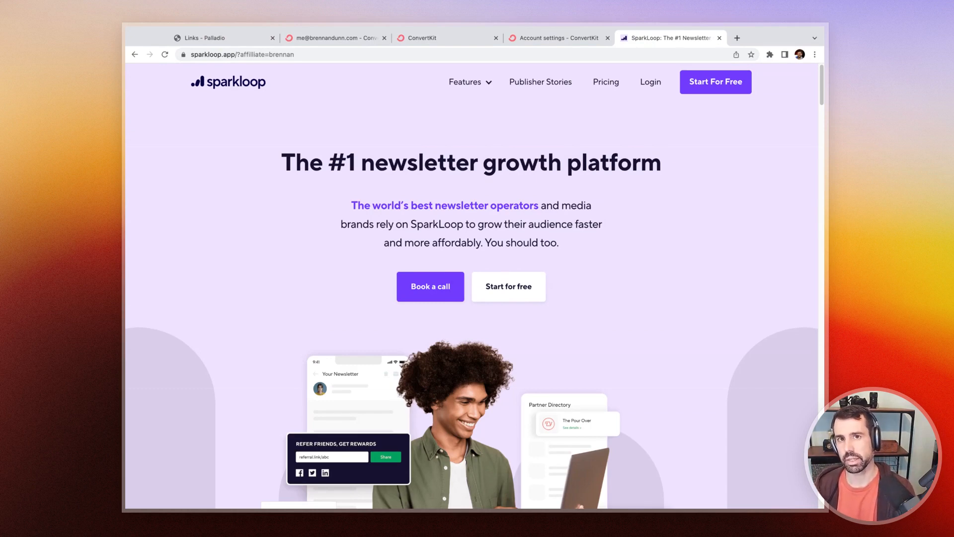
key("super+w")
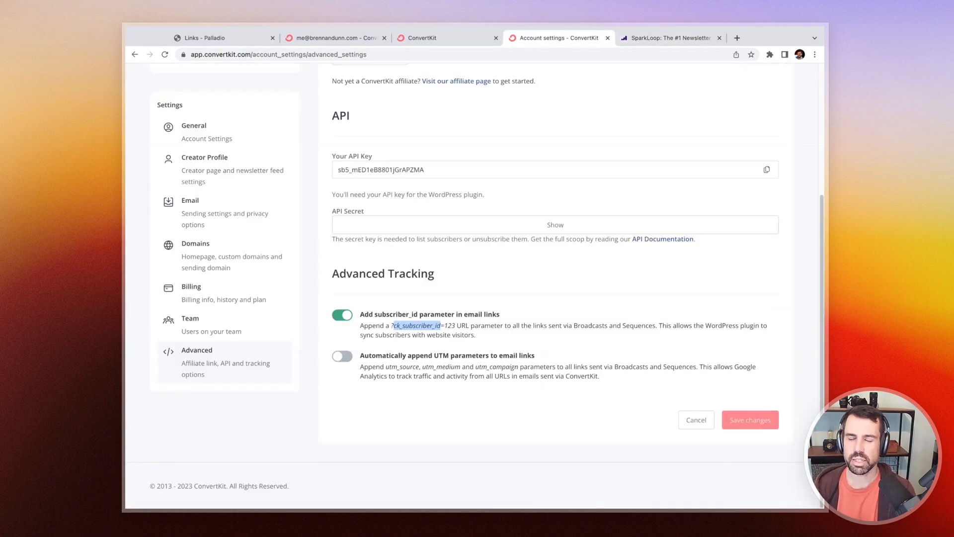
Step: Edit the redirect to run by date, with a start date of 13/01/2023 at 14:14, and save it
left_click(214, 40)
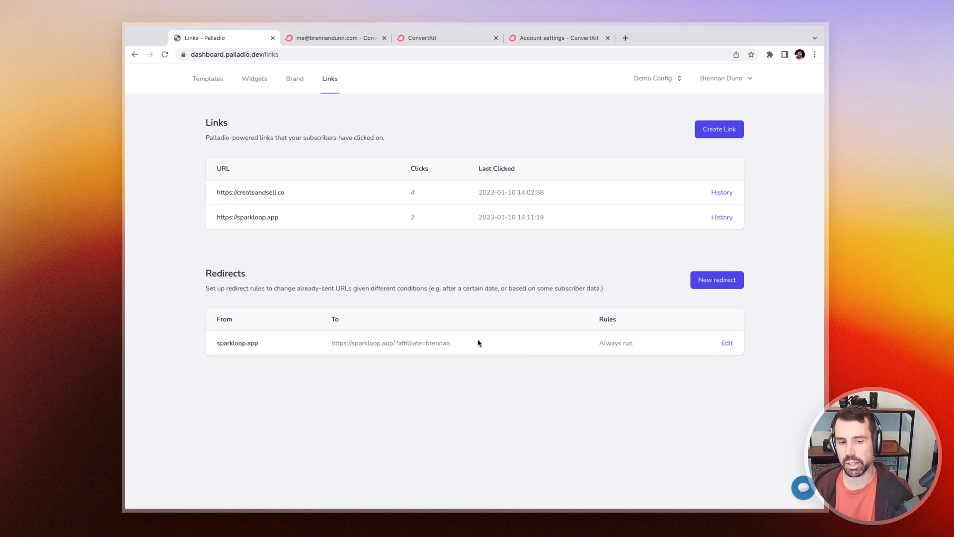
left_click(726, 344)
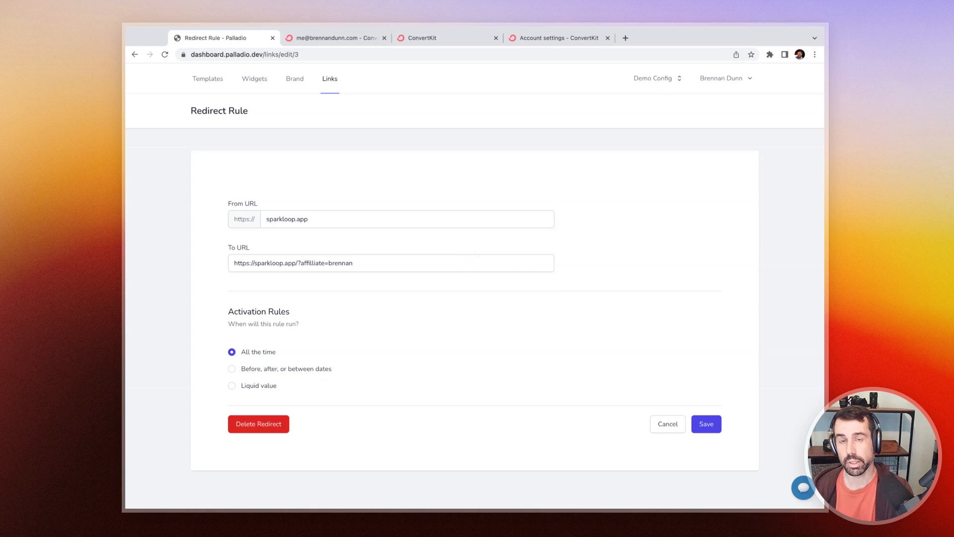
left_click(318, 369)
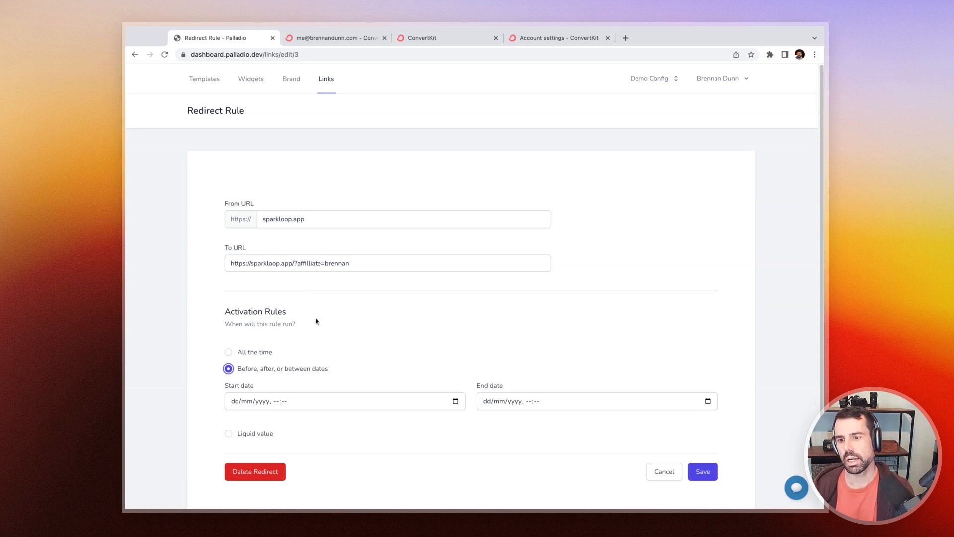
scroll(316, 322, "down", 1)
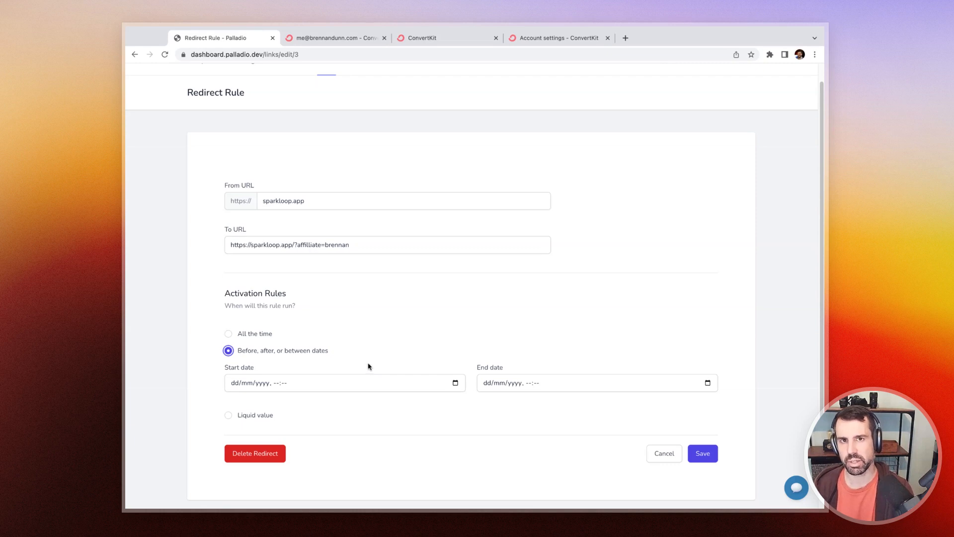
scroll(368, 367, "down", 1)
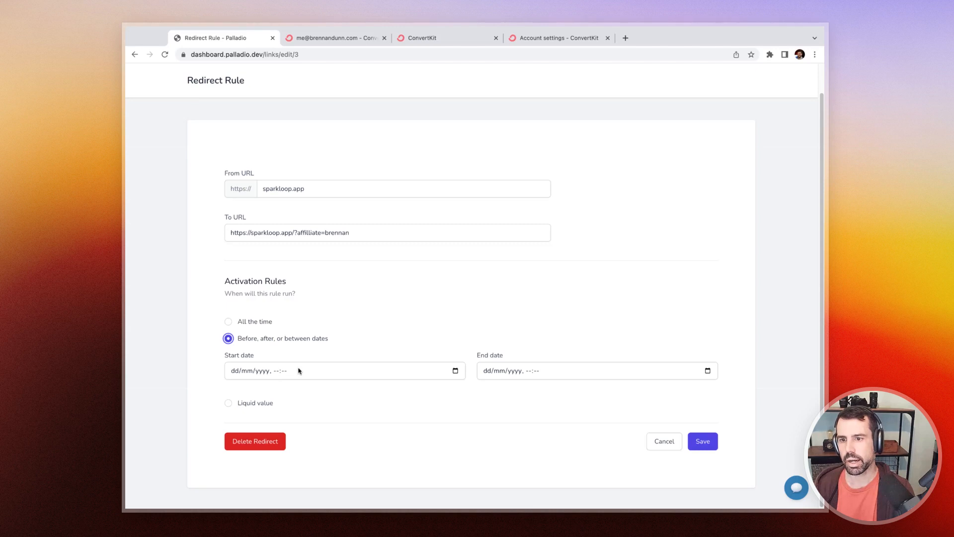
left_click(350, 373)
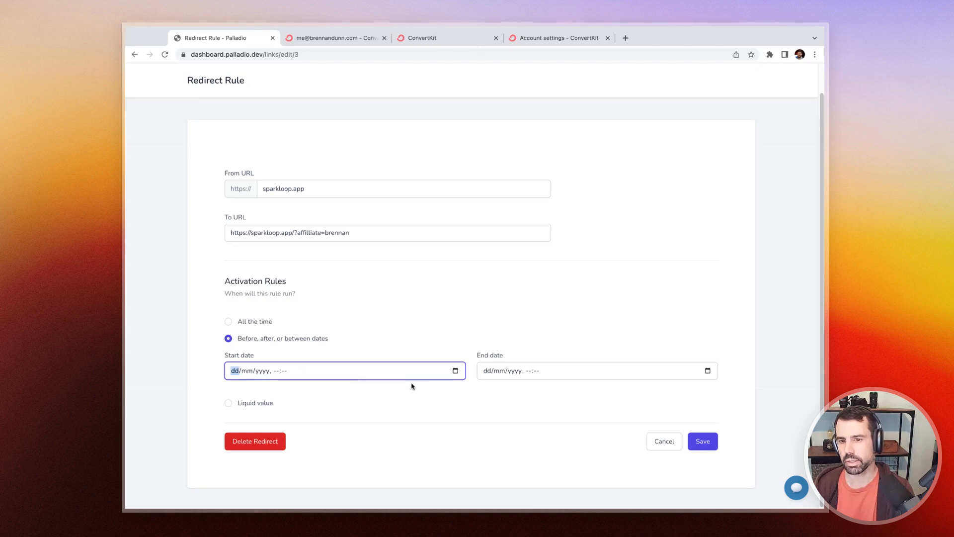
left_click(455, 370)
left_click(373, 447)
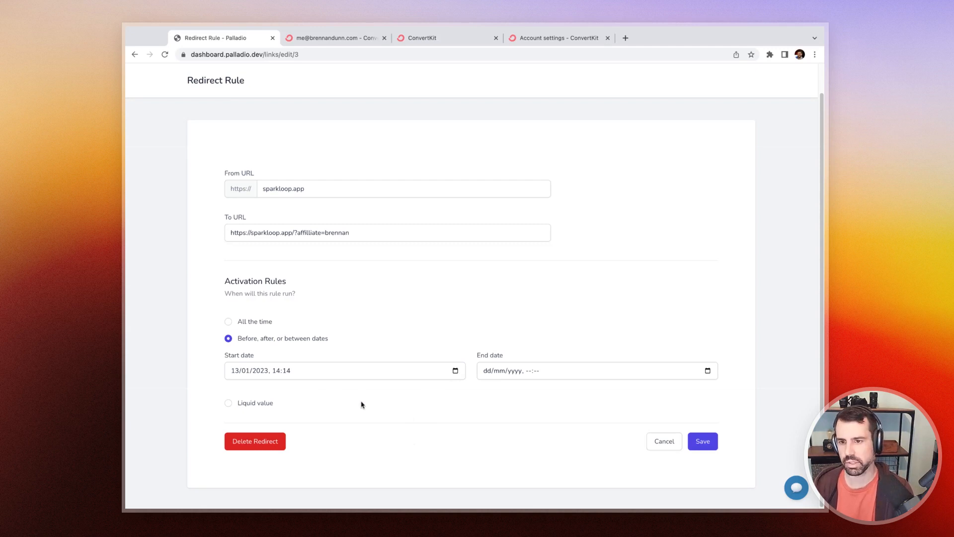
left_click(702, 441)
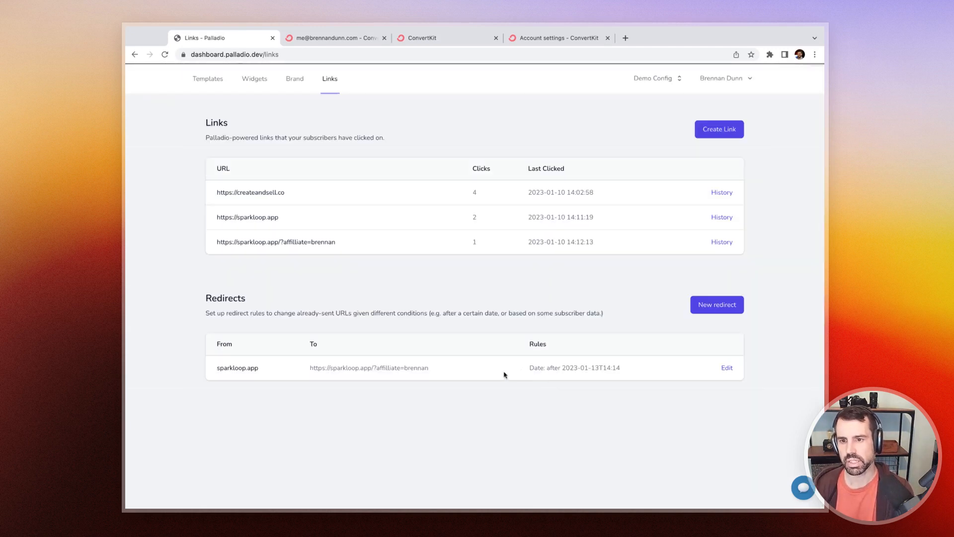
Step: Open the copied Palladio link in a new tab again to test the date-based redirect, then close the tab
key("super+t")
key("super+v")
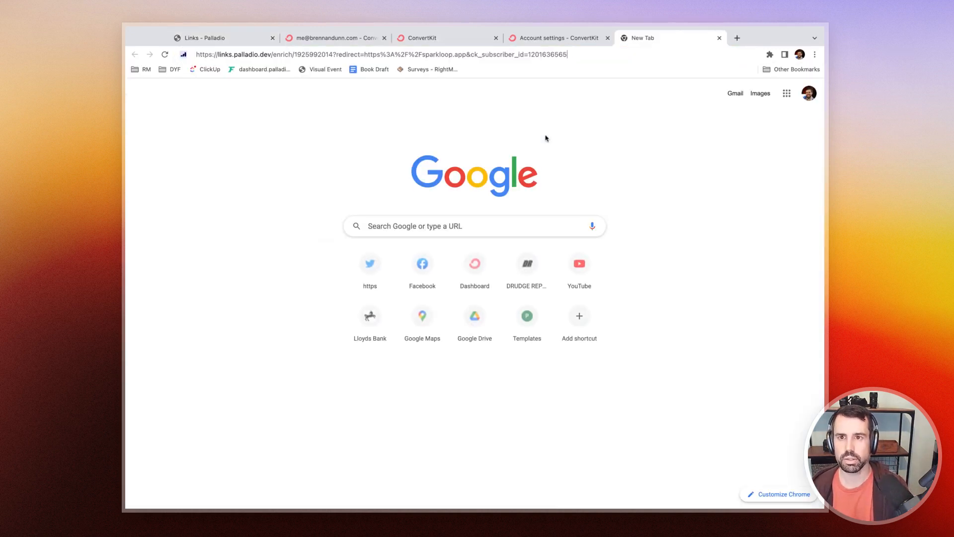
key("Return")
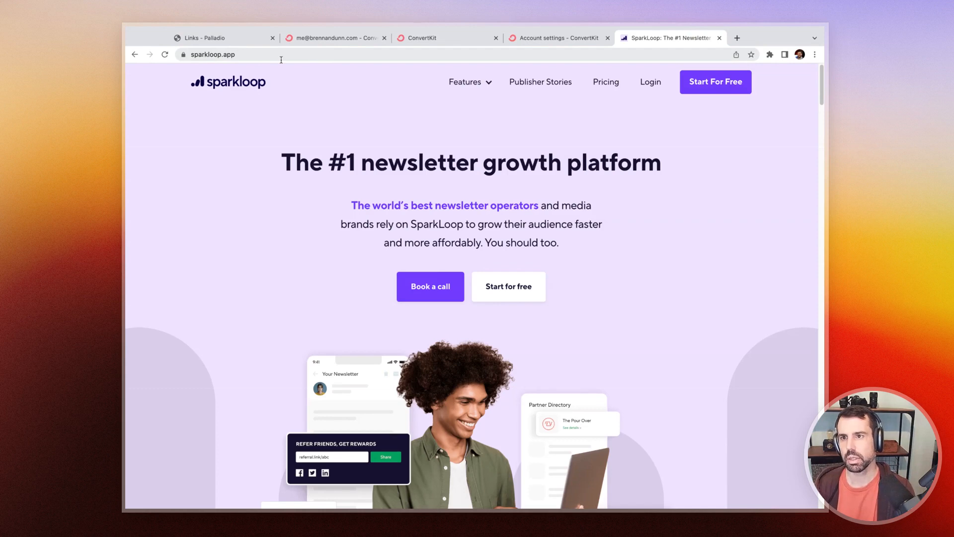
key("super+w")
Step: Set the redirect's start date to 08/01/2023 at 14:14 and save the rule
left_click(724, 370)
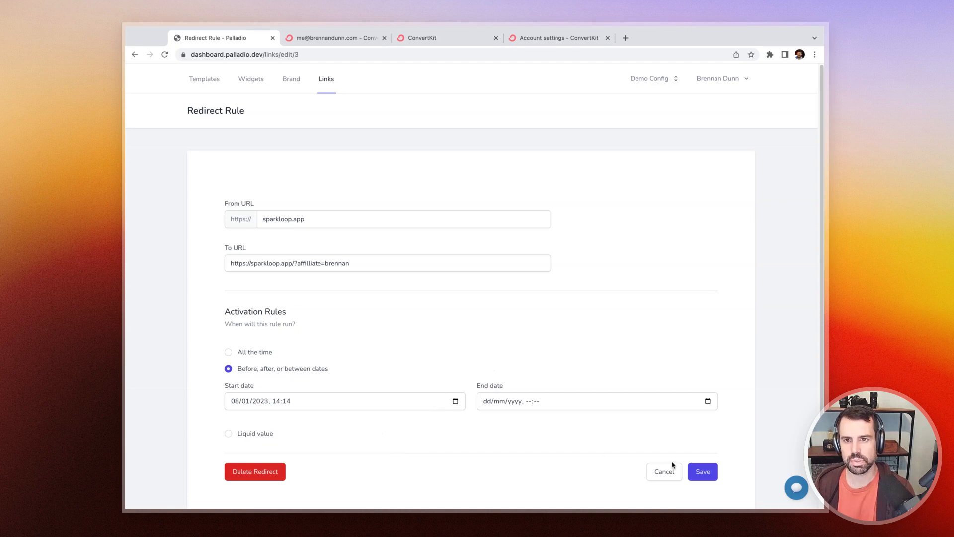
left_click(694, 469)
Step: Open the copied Palladio link in a new tab to test the redirect and switch back to the links page
key("super+t")
key("super+v")
key("Return")
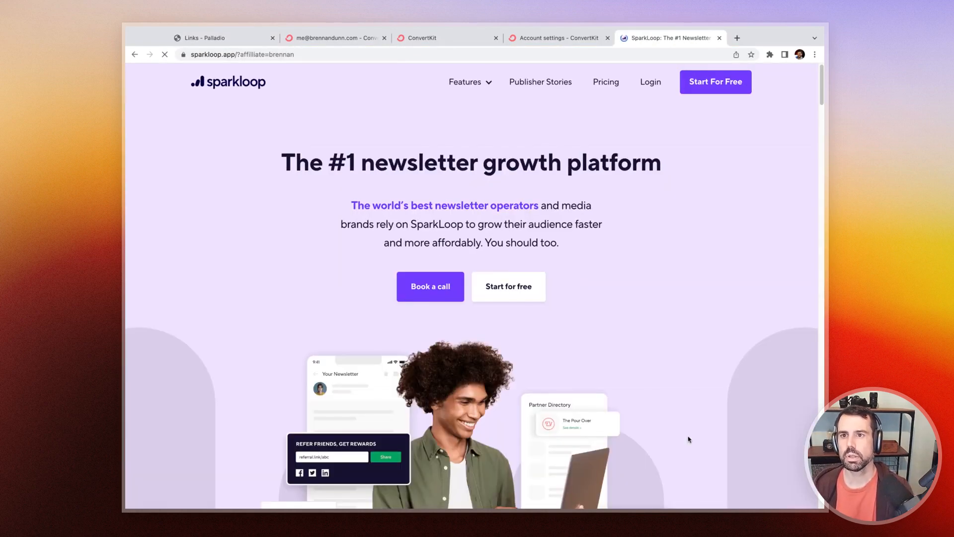
key("ctrl+Tab")
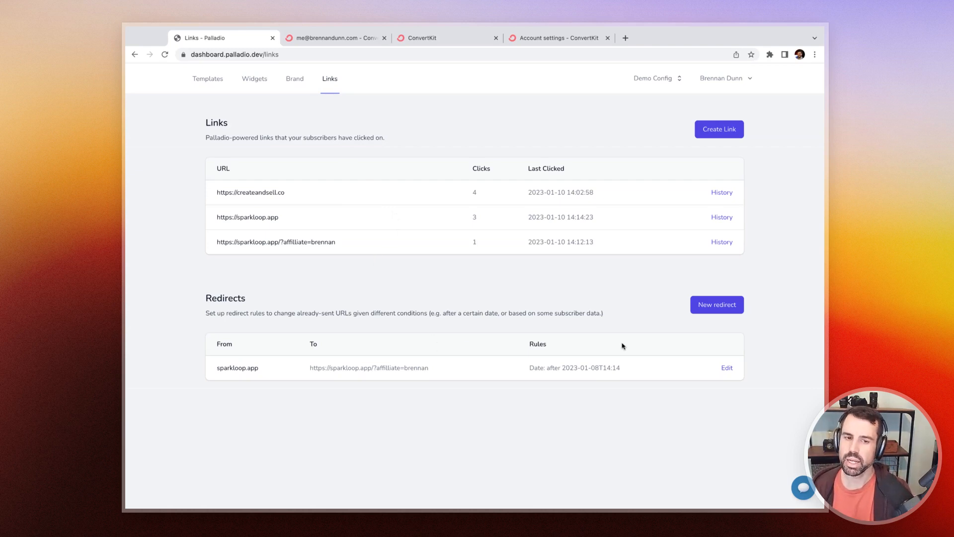
Step: Open the sparkloop.app redirect for editing and set its activation rule to Liquid value
left_click(725, 367)
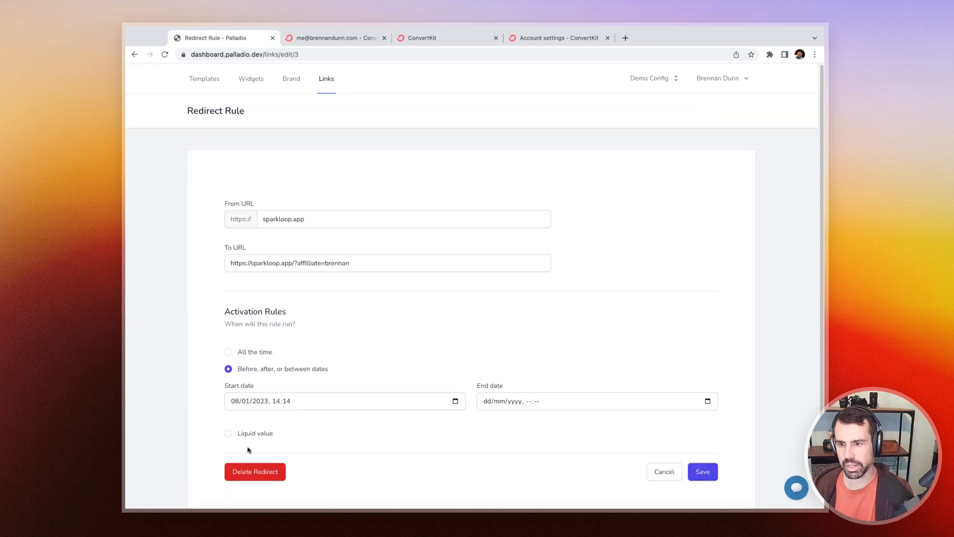
left_click(249, 432)
scroll(298, 397, "down", 1)
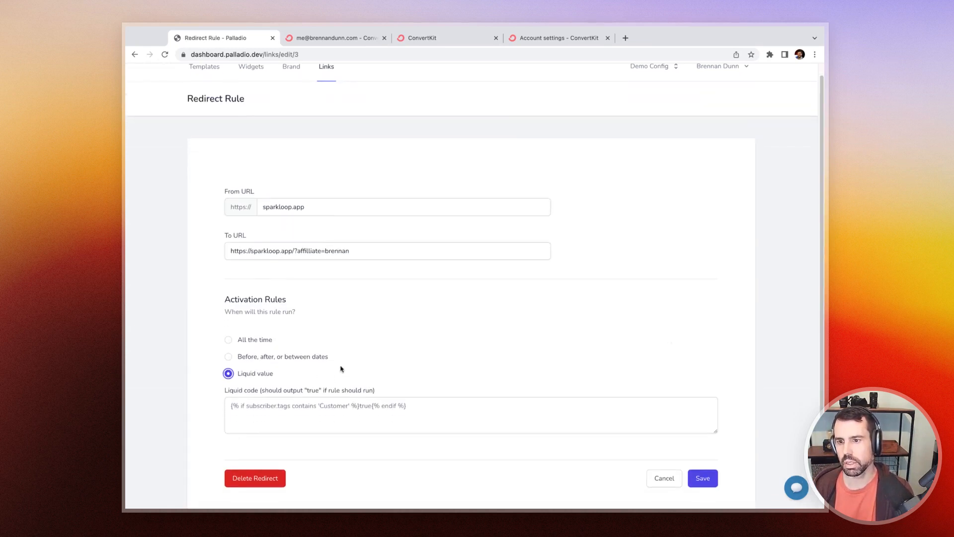
scroll(342, 368, "down", 1)
left_click(368, 374)
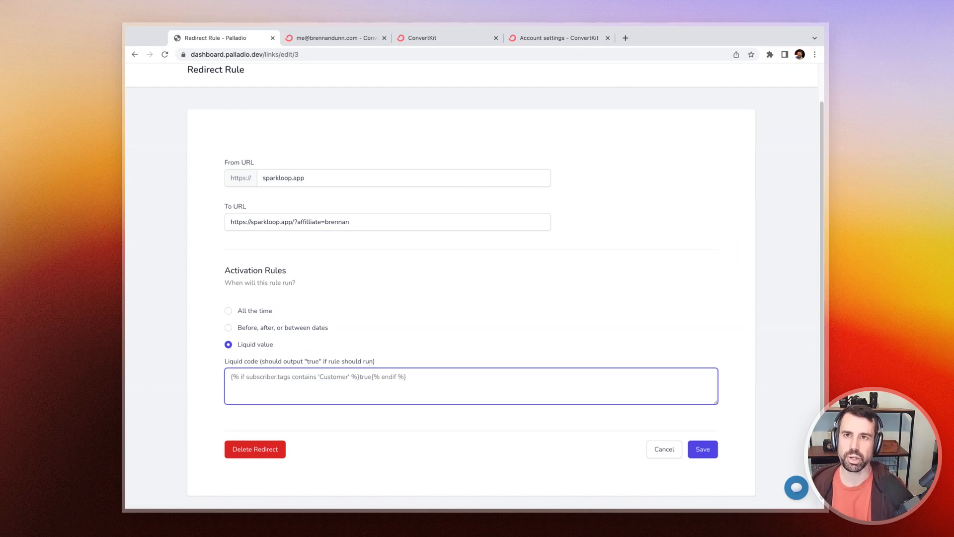
Step: Enter the Liquid condition {% if subscriber.tags contains "Favorite - Blue" %}true{% endif %}, checking the subscriber's tag name, and save the rule
type("{% if")
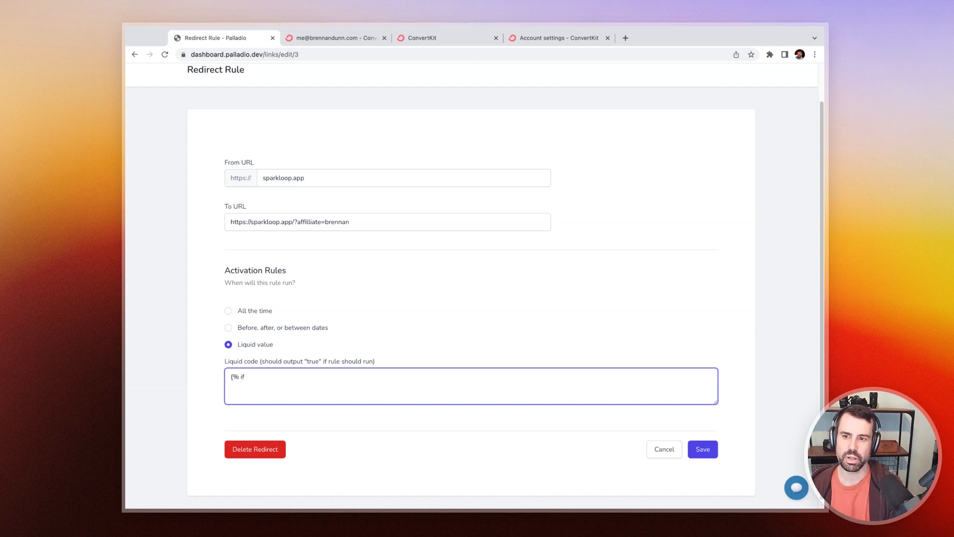
left_click(301, 34)
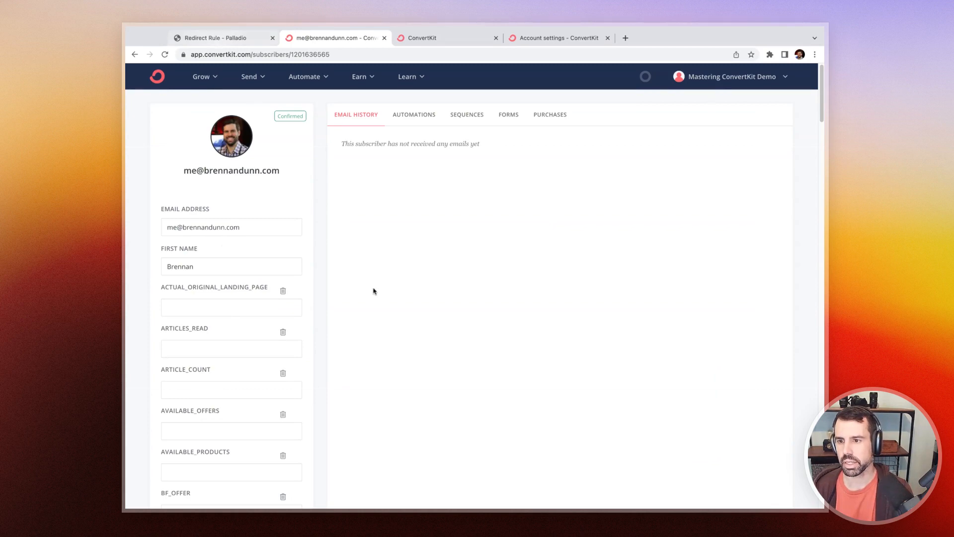
scroll(373, 291, "down", 20)
scroll(373, 291, "down", 15)
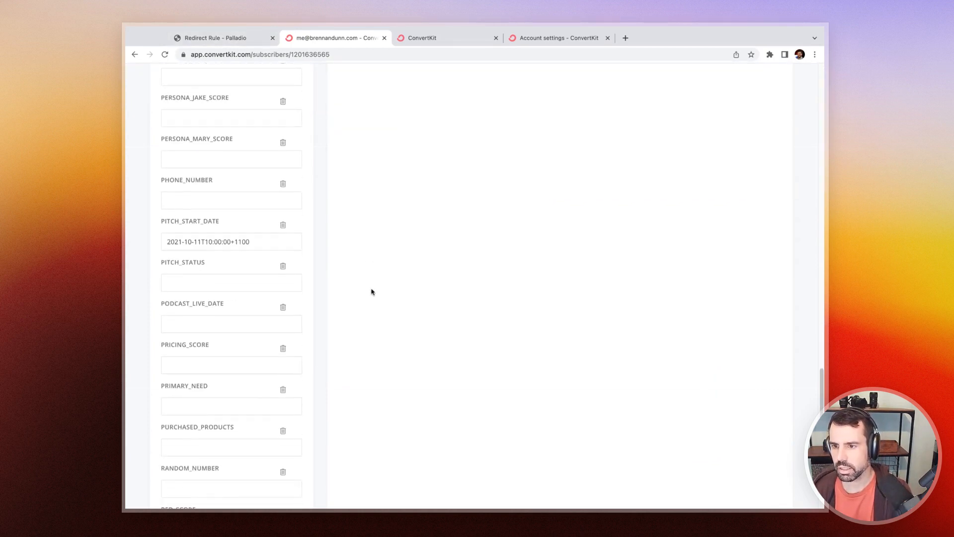
scroll(369, 292, "down", 3)
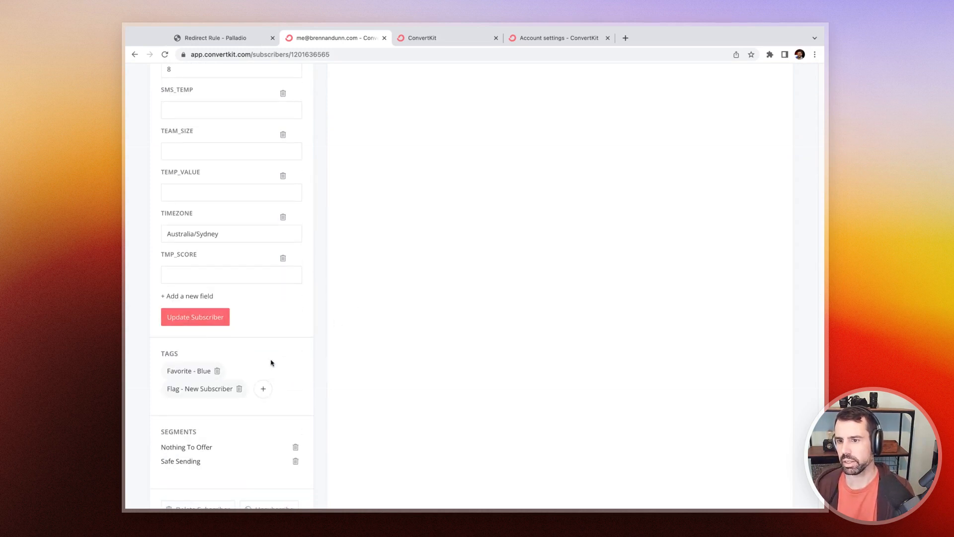
left_click(204, 38)
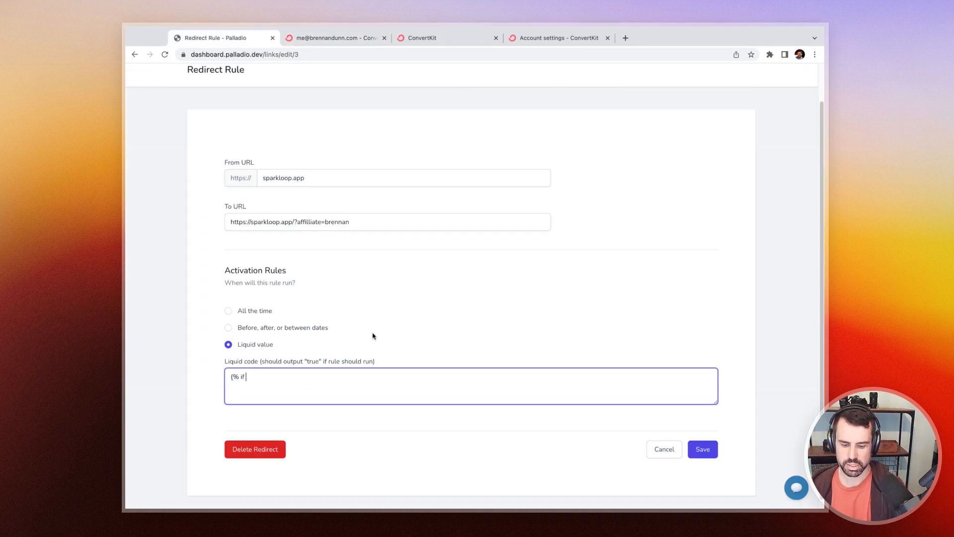
type("subscriber.tg")
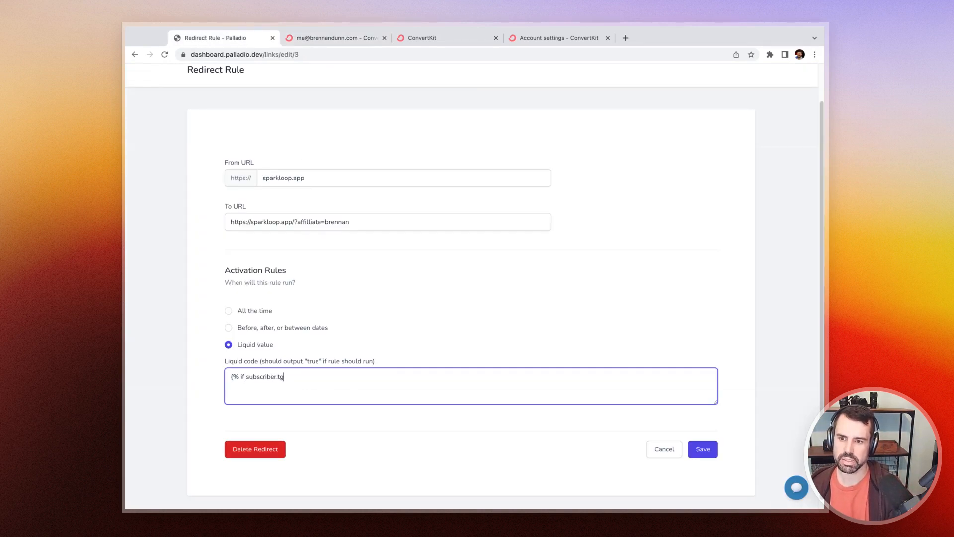
key("BackSpace")
type("ags contains \"Fav")
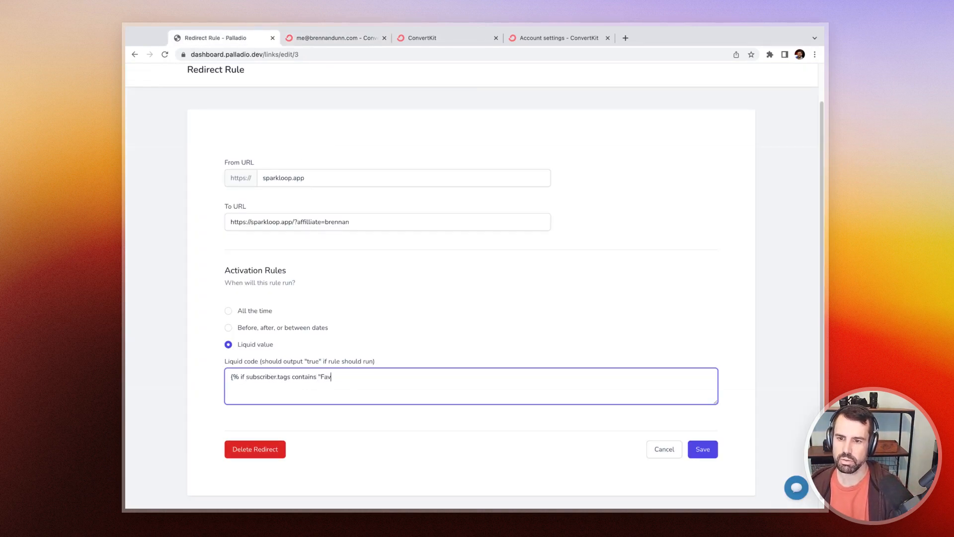
type("orite - Bu")
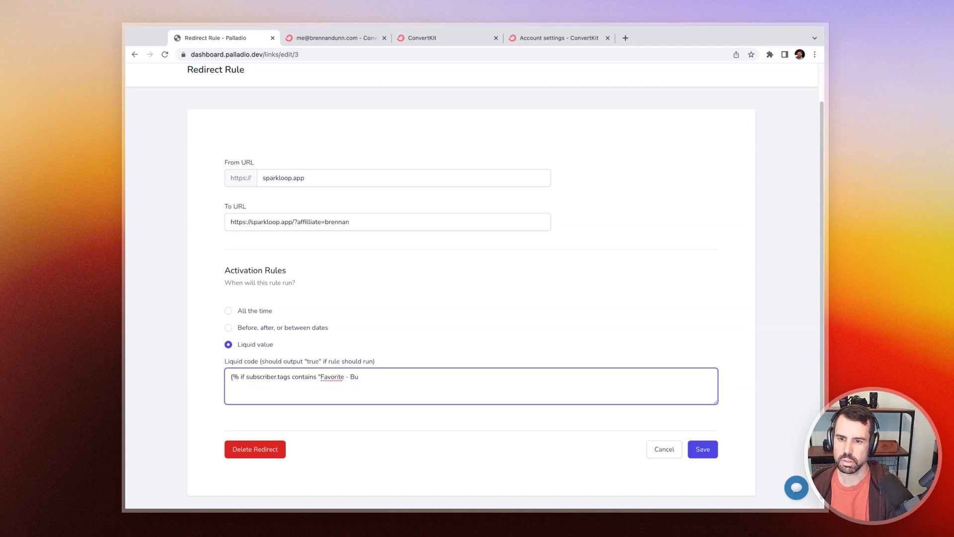
key("BackSpace")
type("lue\" %}")
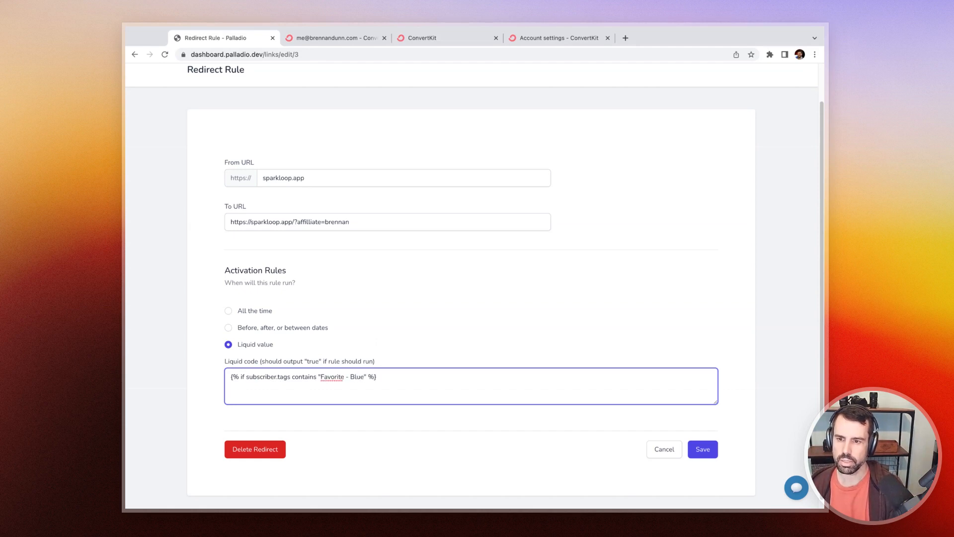
type("true{% endi%")
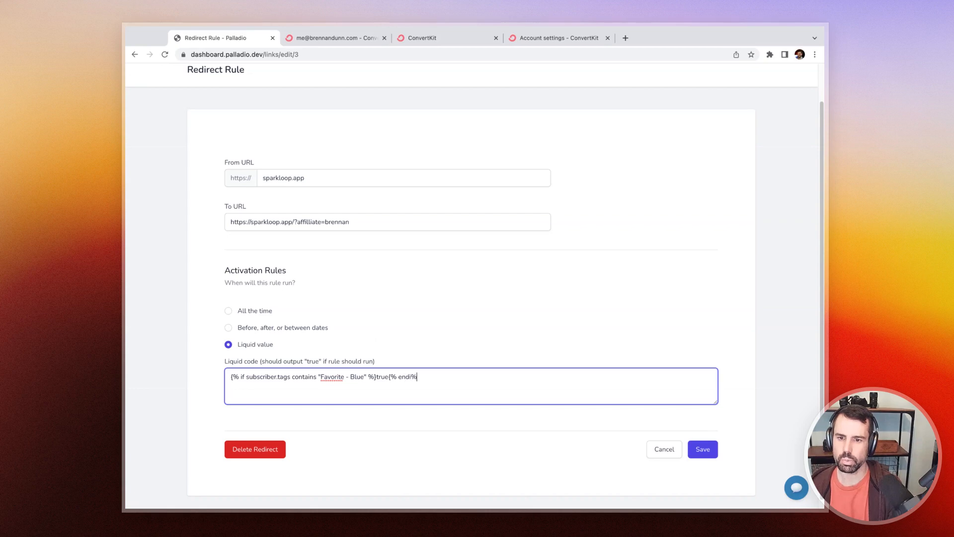
key("BackSpace")
type("f %}")
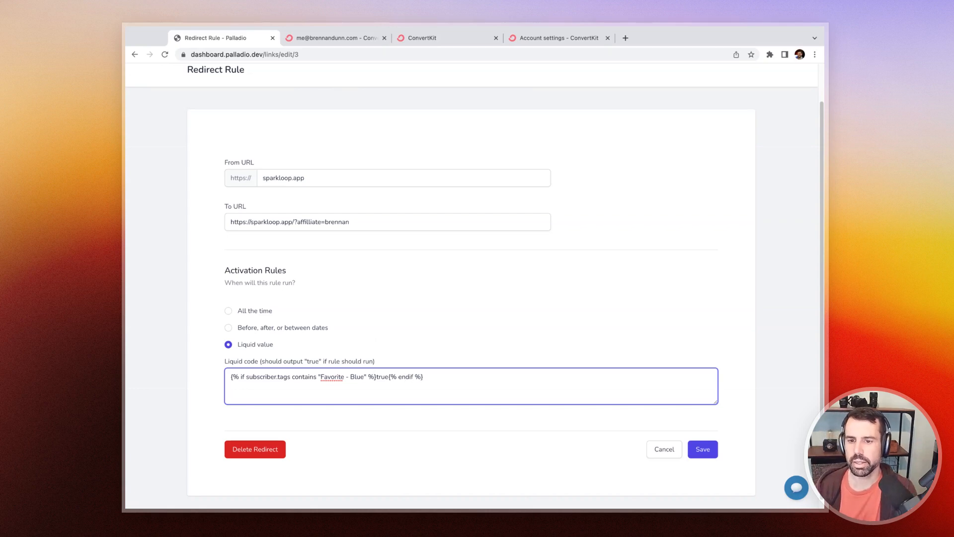
left_click(366, 366)
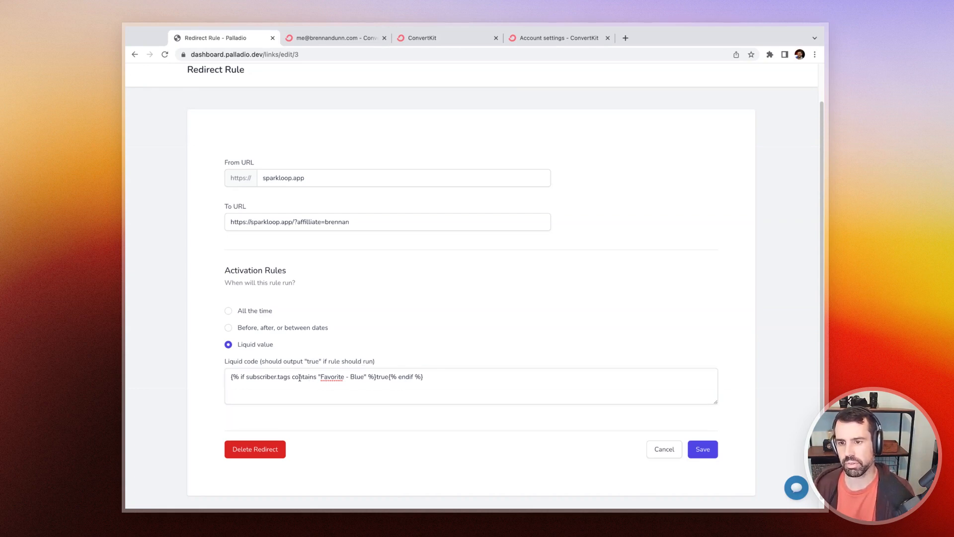
left_click(677, 452)
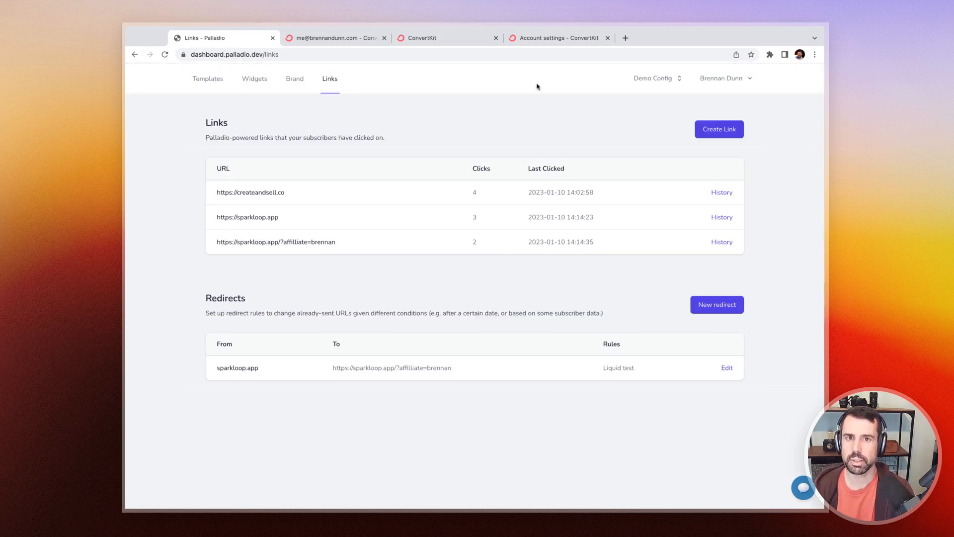
Step: Open the copied Palladio link in a new tab to test the Liquid-based redirect, then close the tab
left_click(550, 41)
key("ctrl+t")
key("ctrl+v")
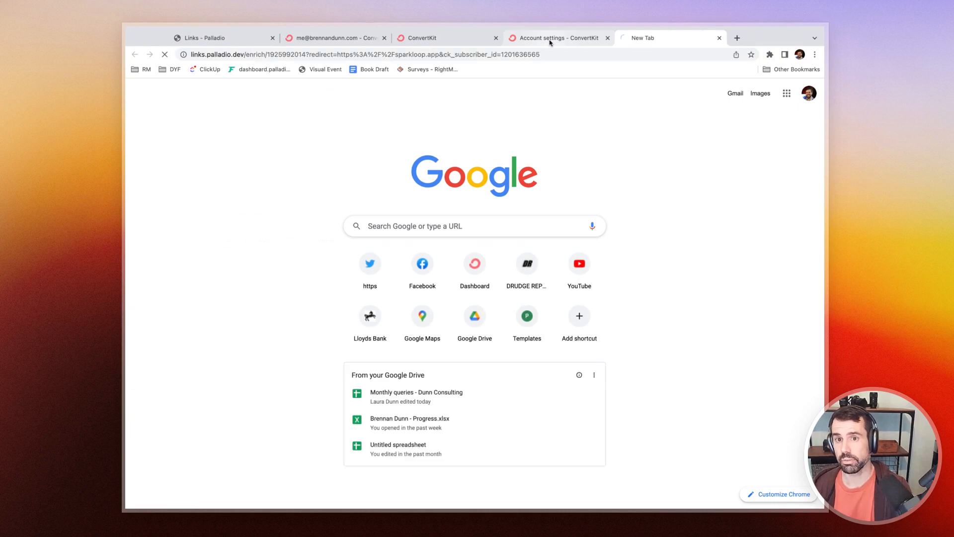
key("Return")
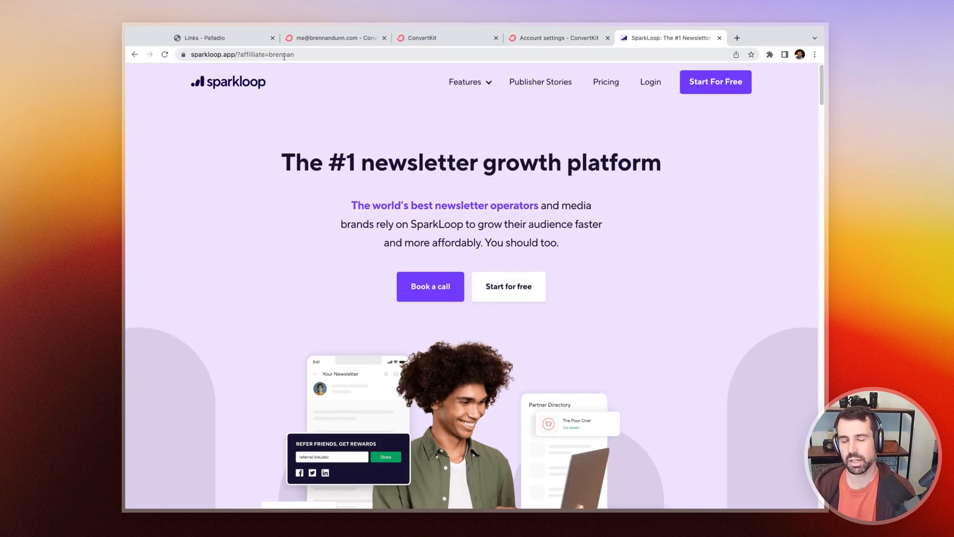
key("super+w")
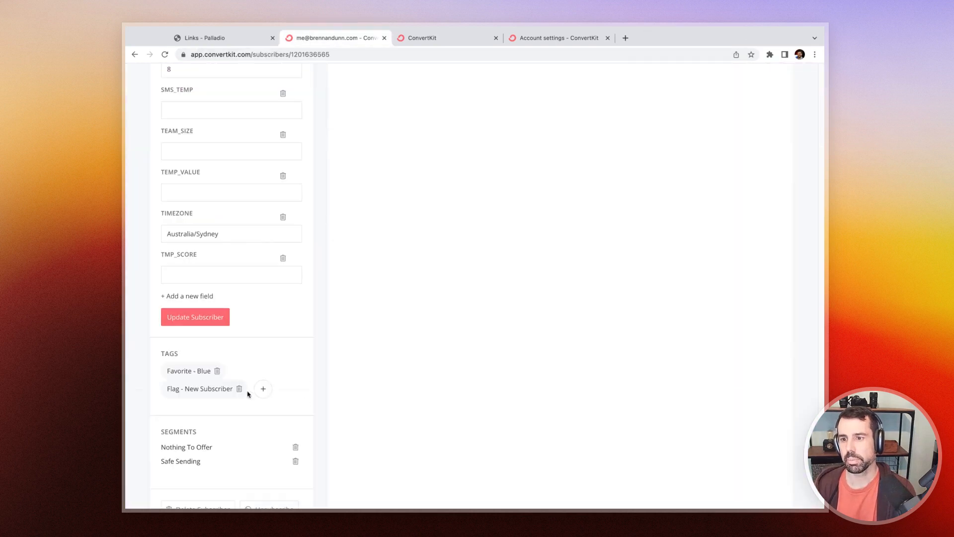
Step: Remove the subscriber's Favorite - Blue tag and open the Palladio link in a new tab again to retest, then close it
left_click(217, 371)
scroll(263, 382, "down", 2)
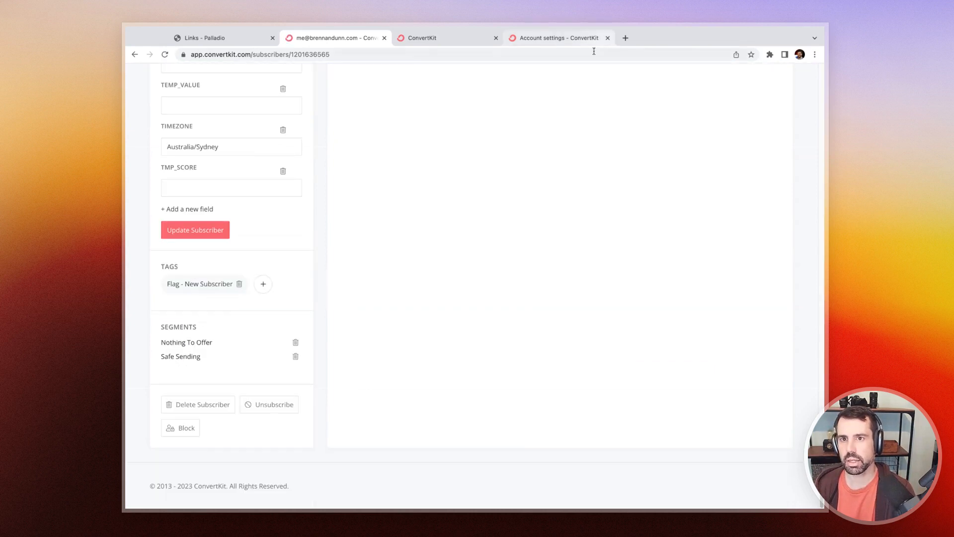
key("super+t")
key("super+v")
key("Return")
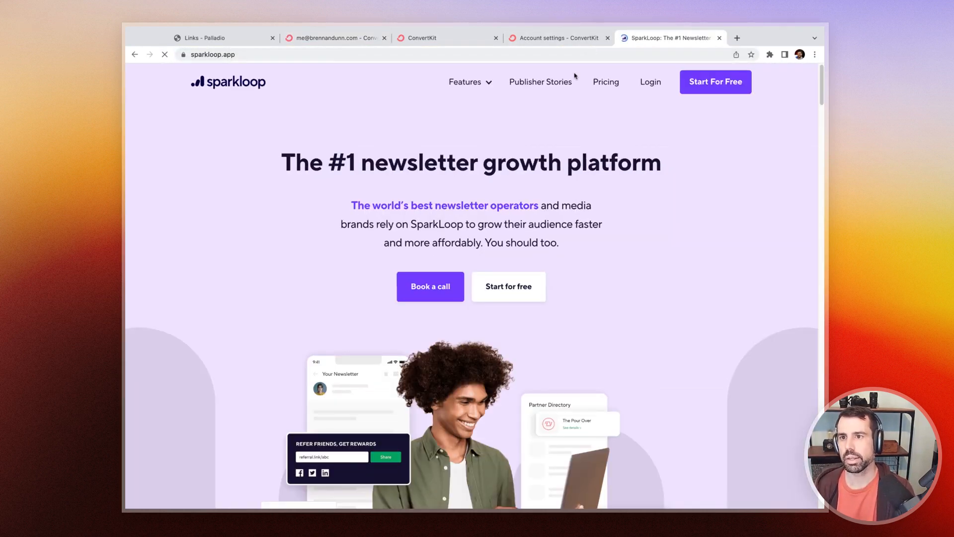
key("super+w")
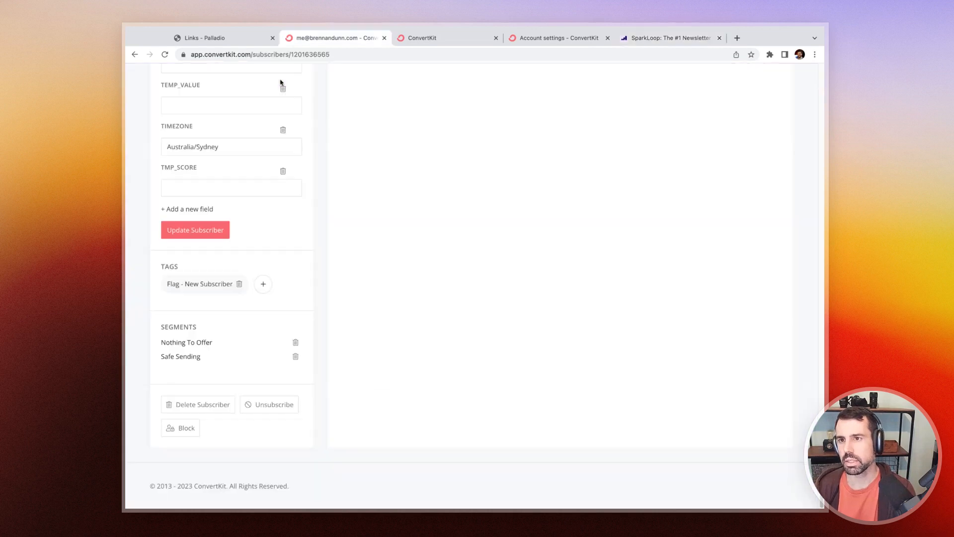
left_click(247, 40)
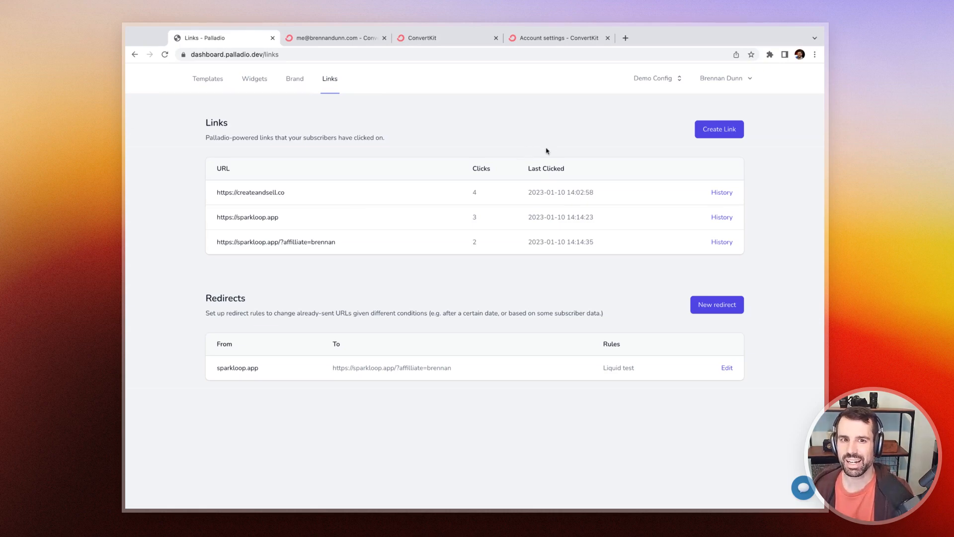
left_click(717, 129)
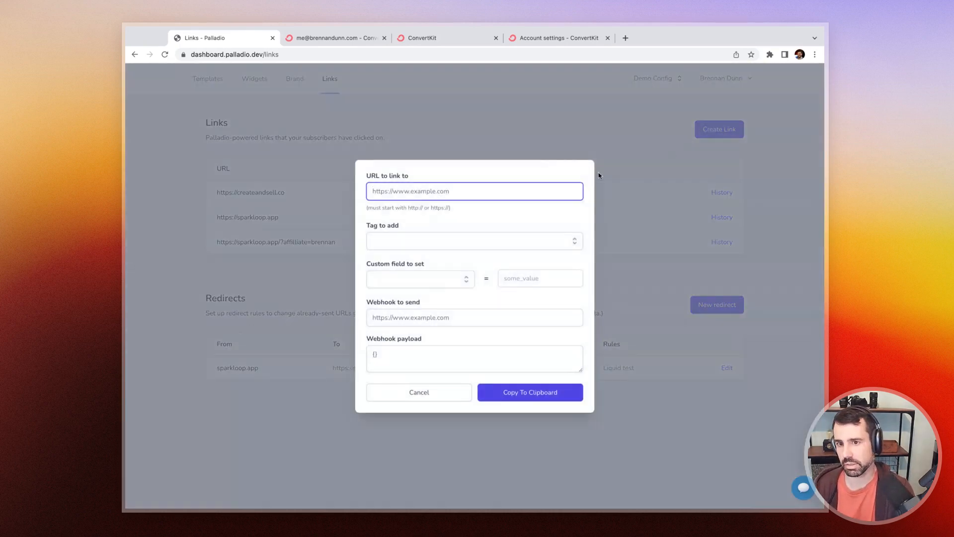
left_click(407, 36)
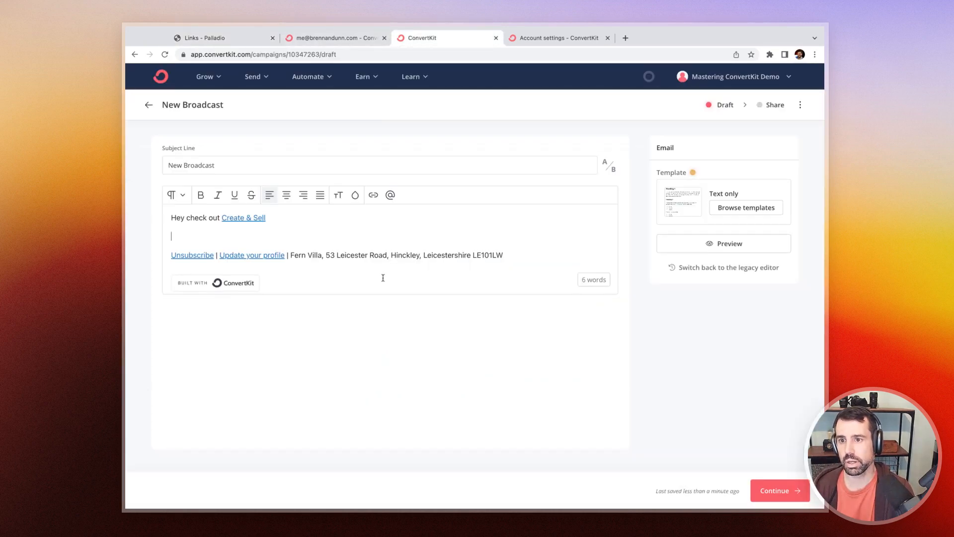
type("sdfgsdfg")
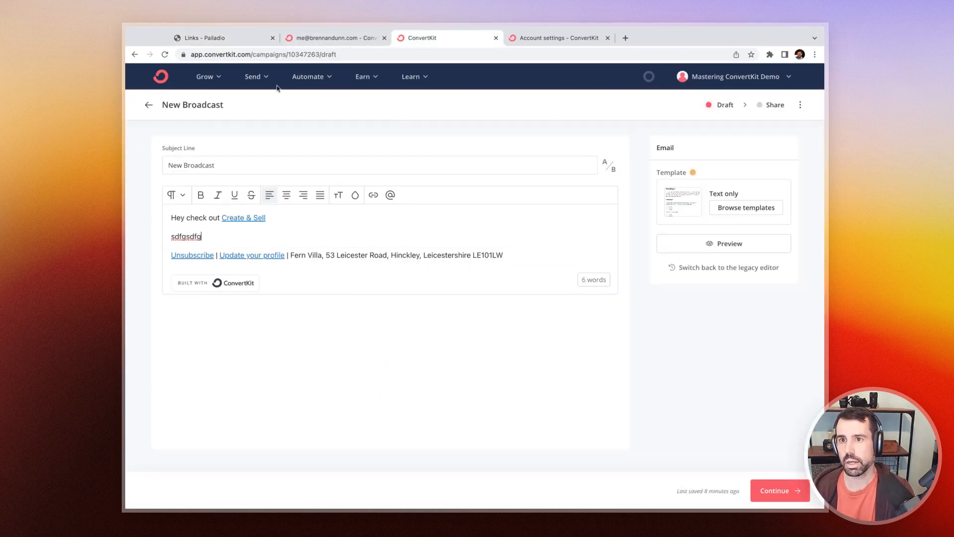
left_click(225, 40)
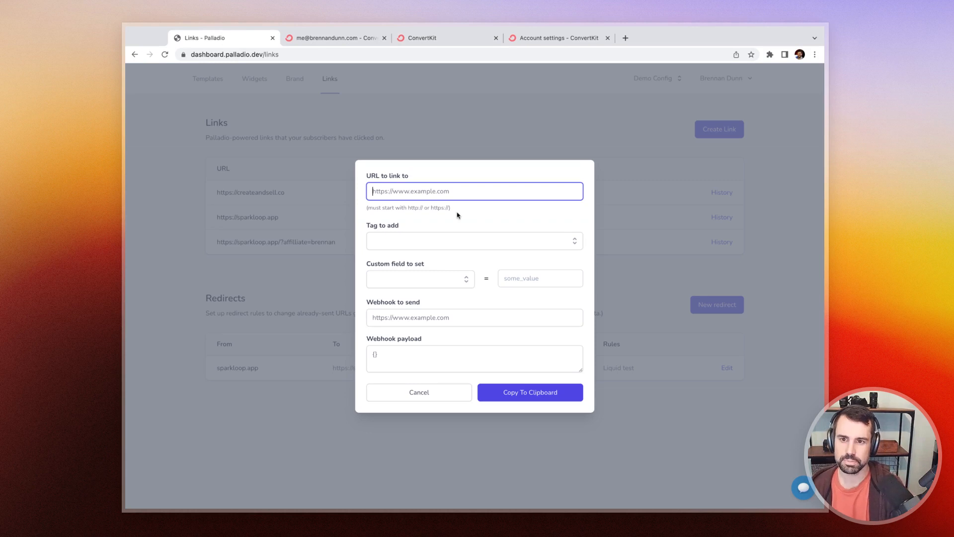
type("https://google.com")
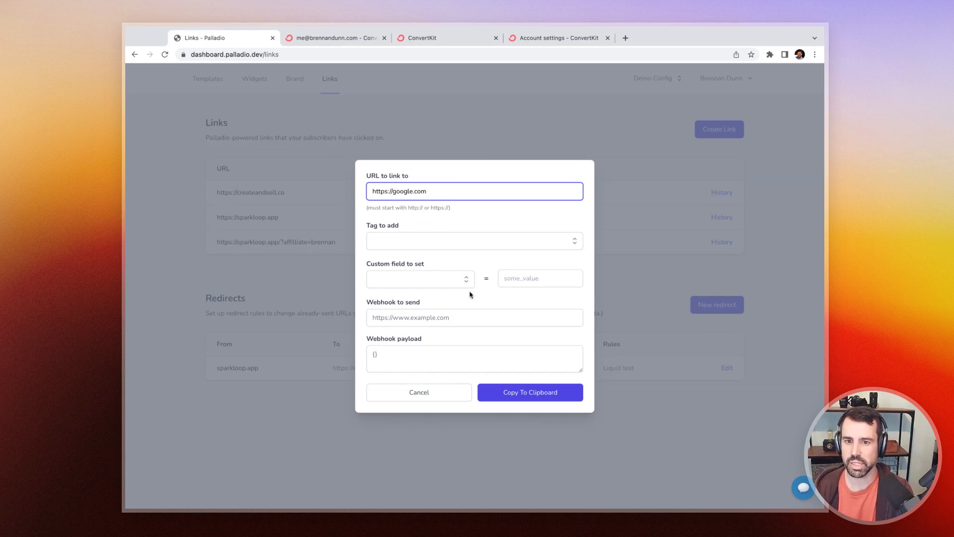
left_click(530, 392)
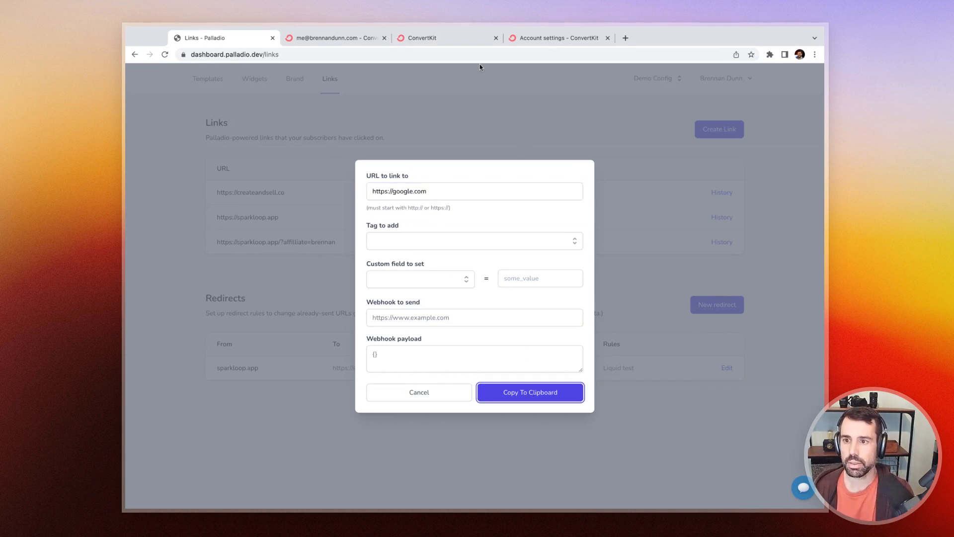
Step: Link the sdfgsdfg placeholder text in the broadcast to the copied Palladio link
left_click(472, 38)
double_click(185, 236)
left_click(372, 197)
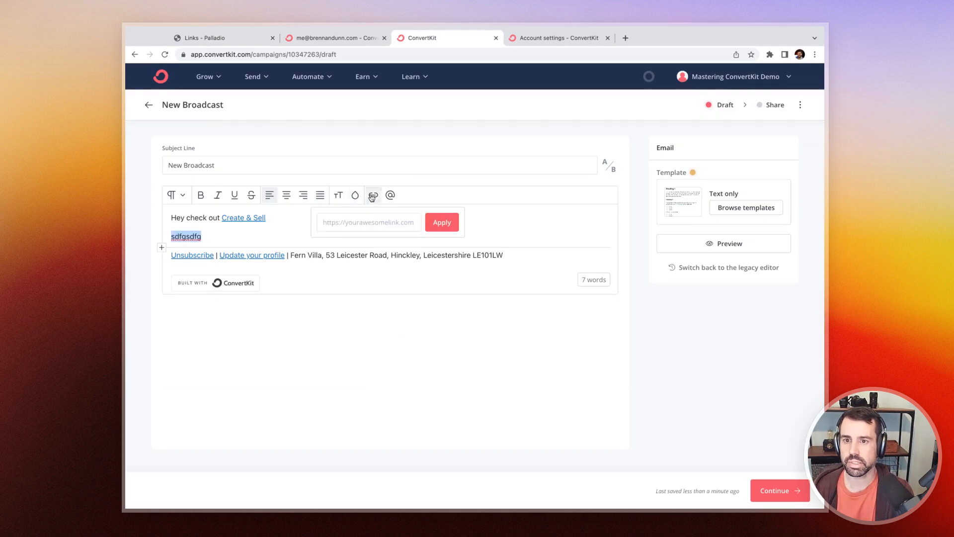
key("super+v")
key("Return")
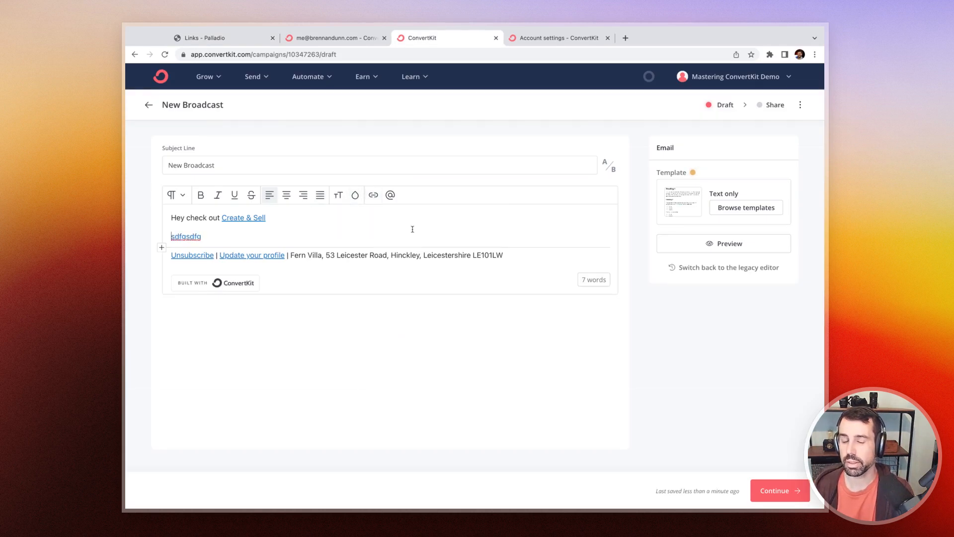